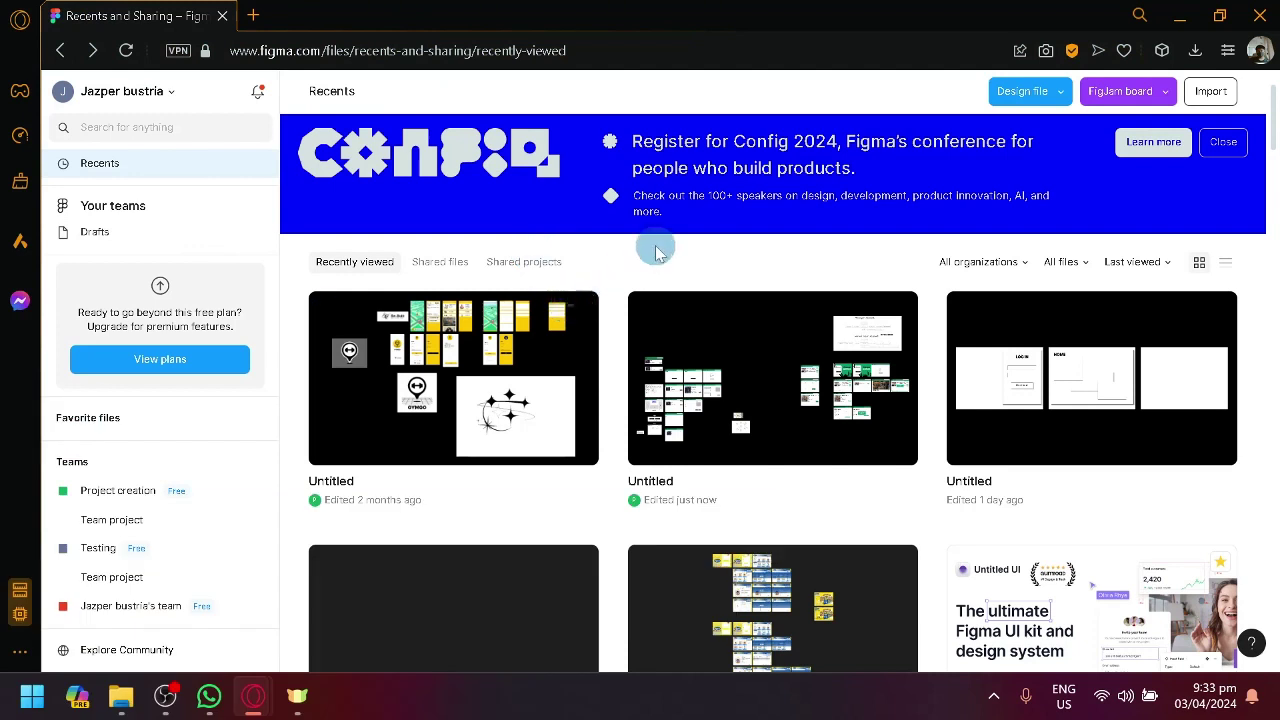
- Open the Untitled Figma file containing the GYMGO gym app screens from Recents
{"action": "scroll", "coordinate": [690, 370], "scroll_direction": "down", "scroll_amount": 4}
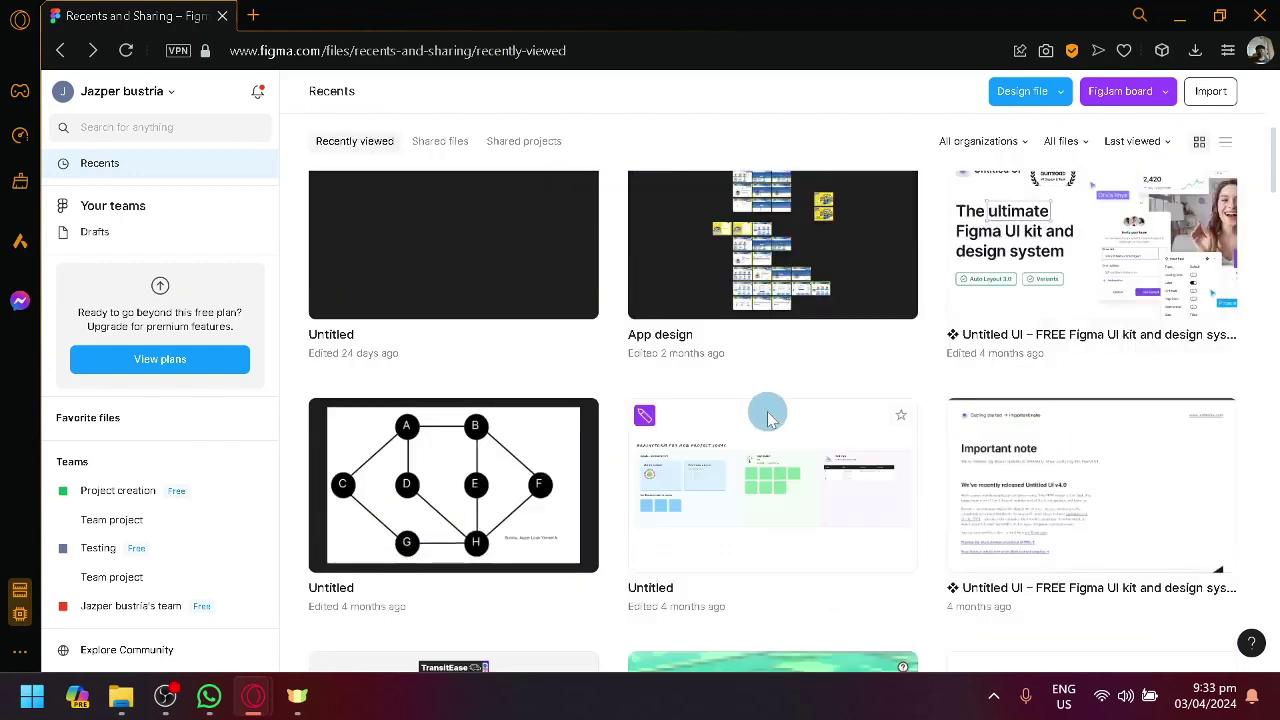
{"action": "scroll", "coordinate": [768, 418], "scroll_direction": "up", "scroll_amount": 5}
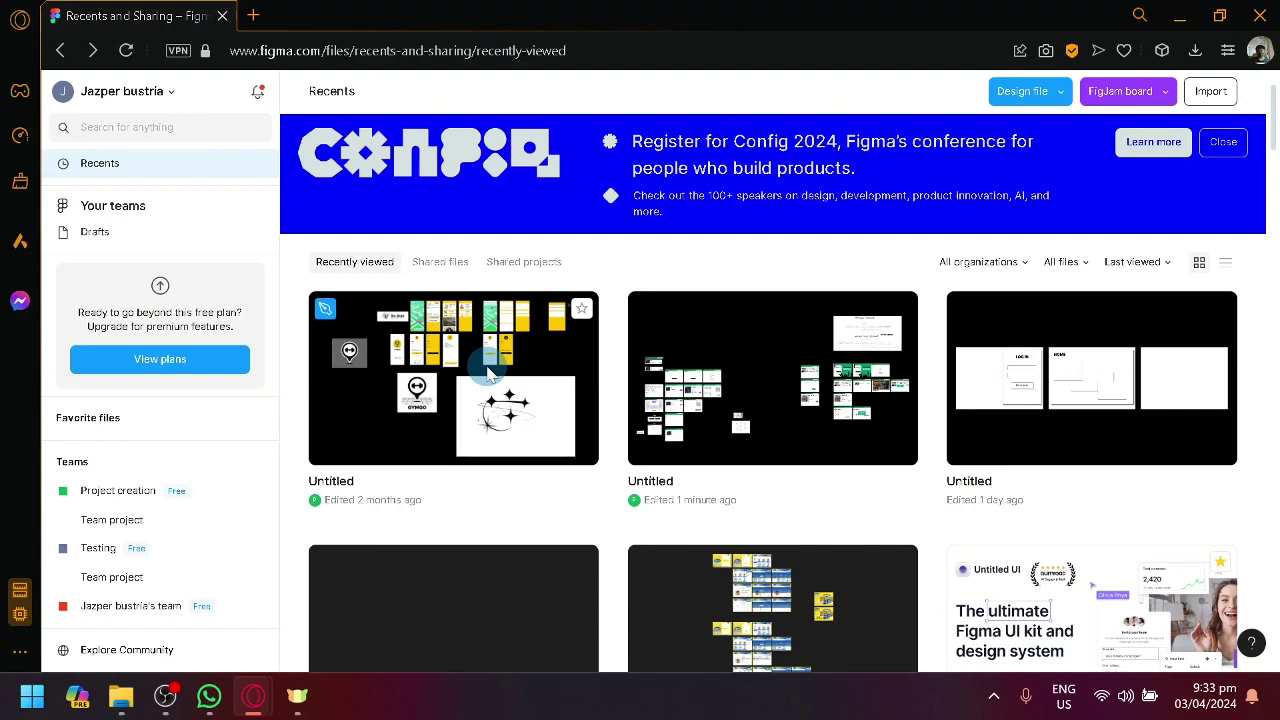
{"action": "left_click", "coordinate": [480, 362]}
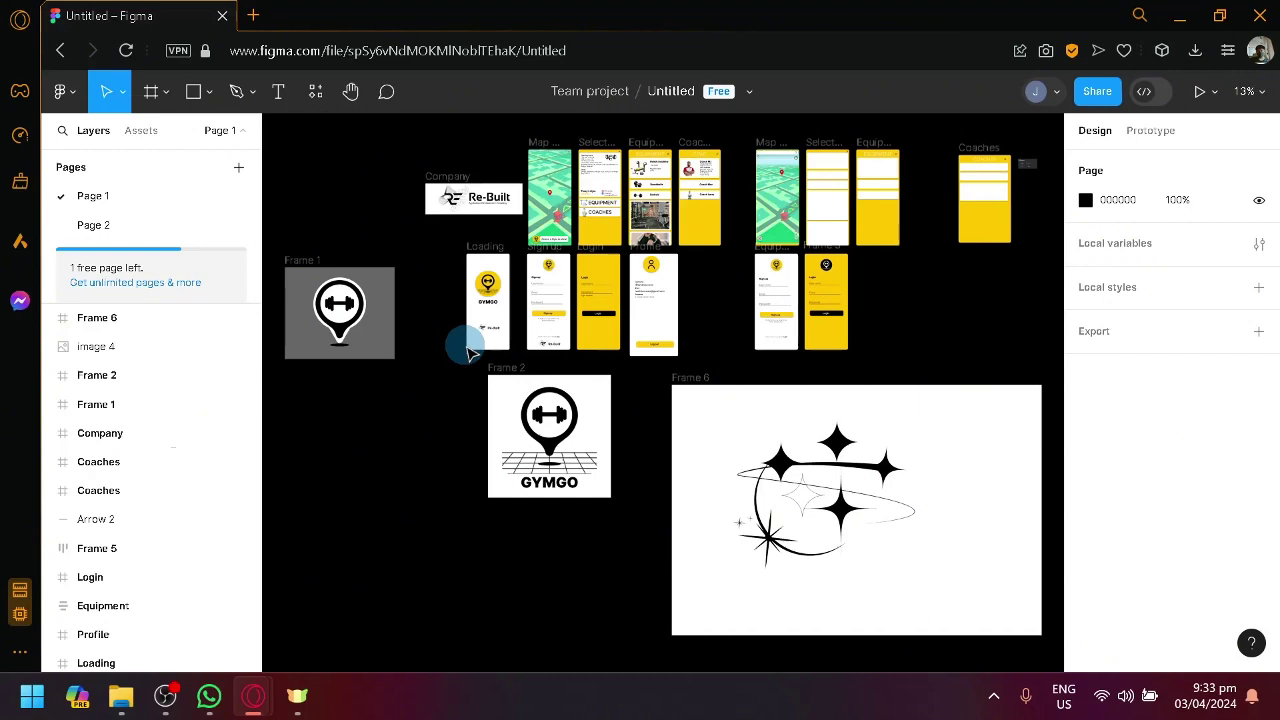
- Zoom in on the Equipment and Frame 5 screens and select the 360×800 Equipment frame
{"action": "scroll", "coordinate": [800, 343], "scroll_direction": "up", "scroll_amount": 5}
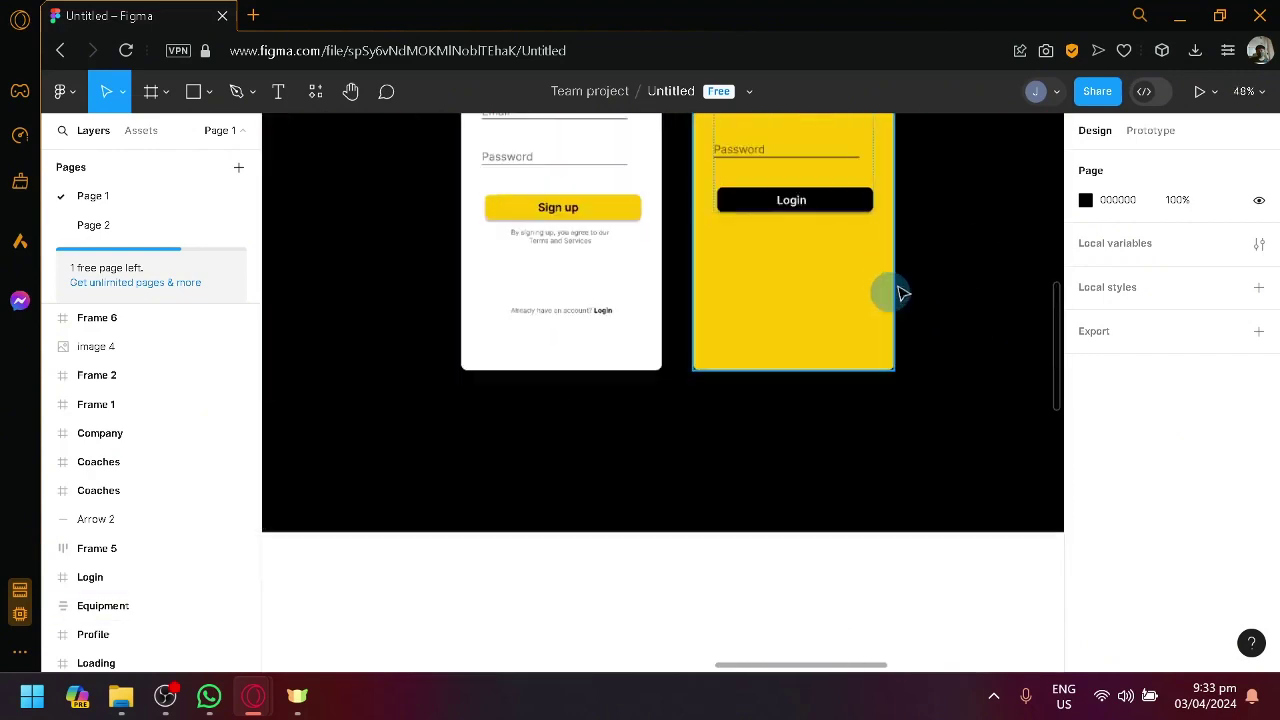
{"action": "scroll", "coordinate": [900, 291], "scroll_direction": "up", "scroll_amount": 3}
{"action": "left_click", "coordinate": [531, 160]}
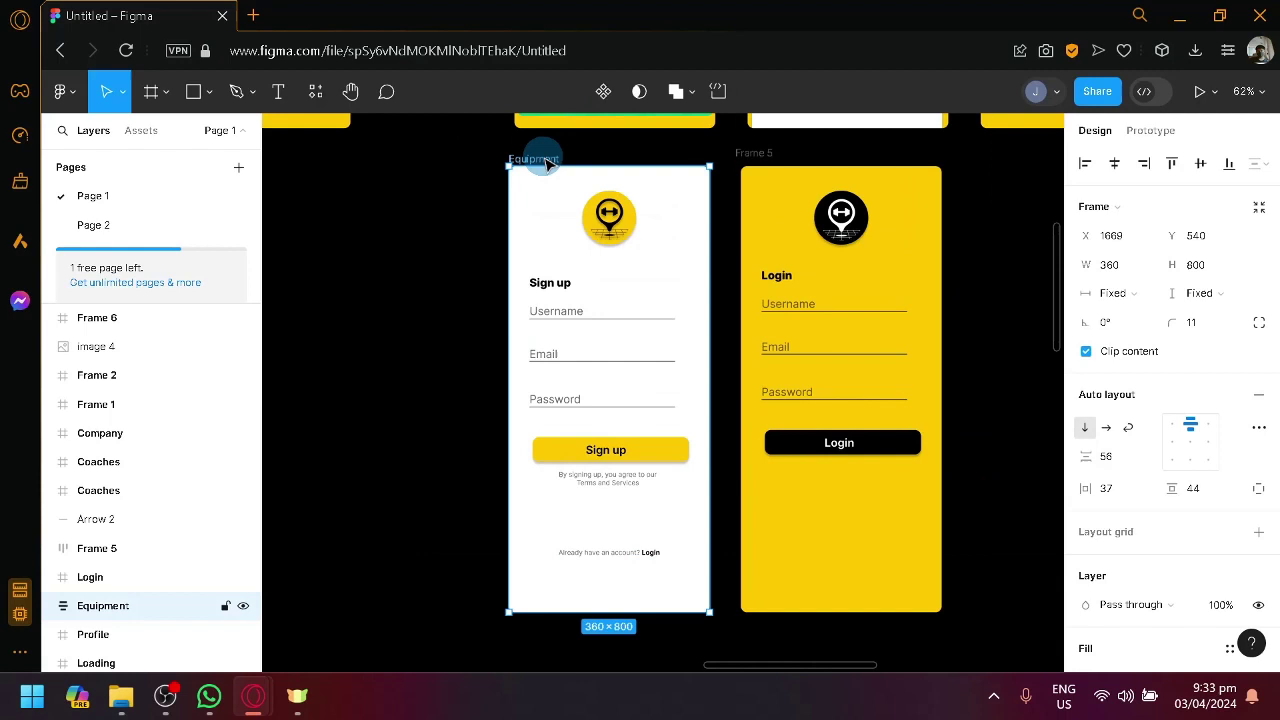
{"action": "left_click", "coordinate": [1012, 340]}
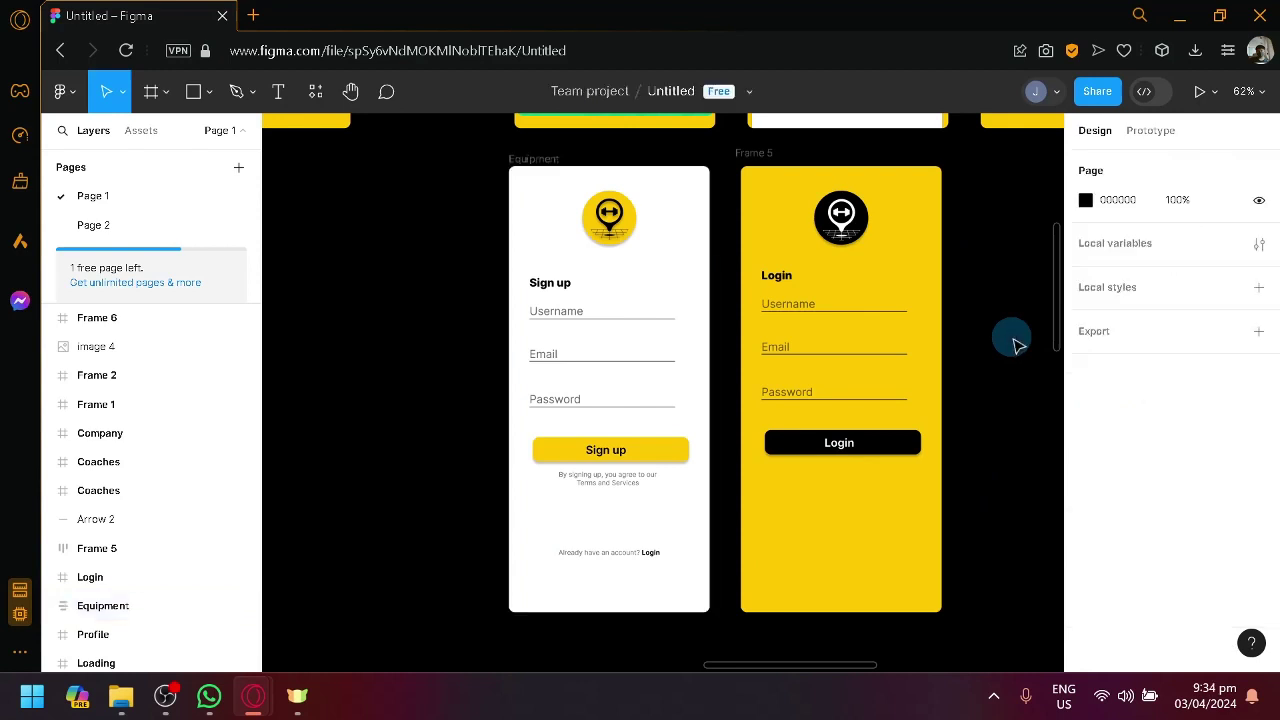
{"action": "scroll", "coordinate": [1014, 340], "scroll_direction": "down", "scroll_amount": 5}
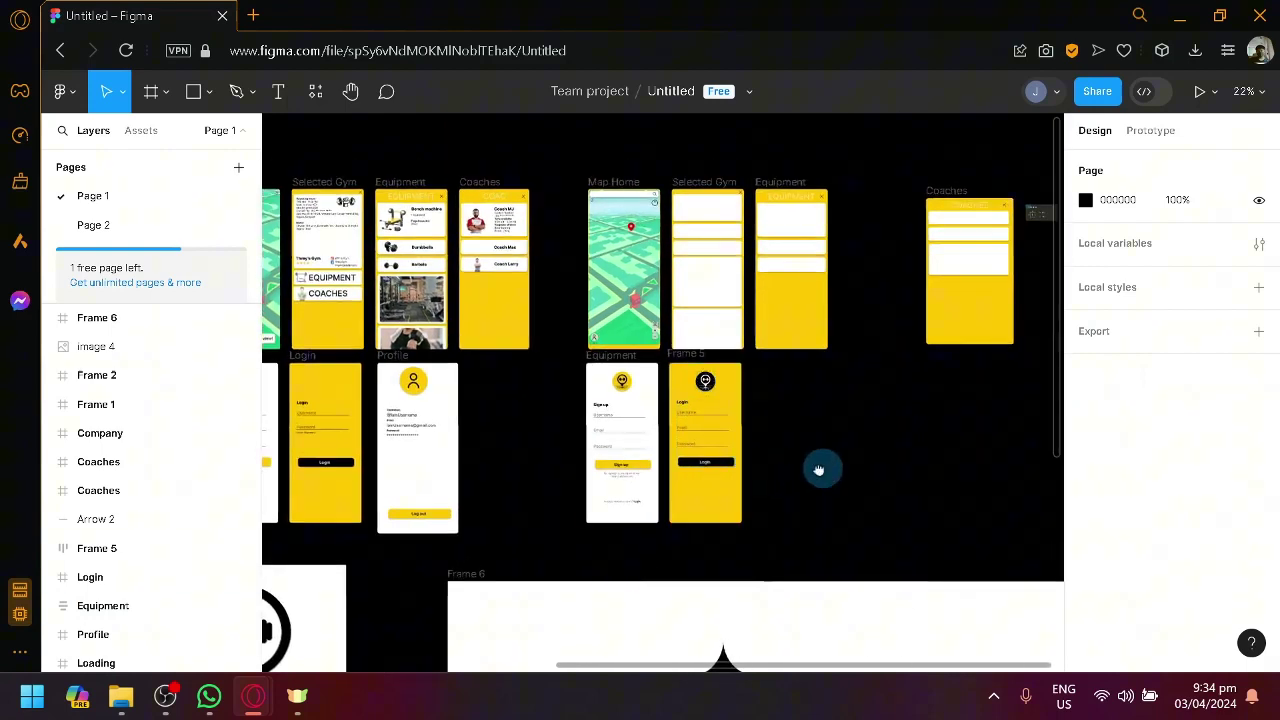
{"action": "scroll", "coordinate": [816, 470], "scroll_direction": "up", "scroll_amount": 5}
{"action": "scroll", "coordinate": [690, 470], "scroll_direction": "up", "scroll_amount": 3}
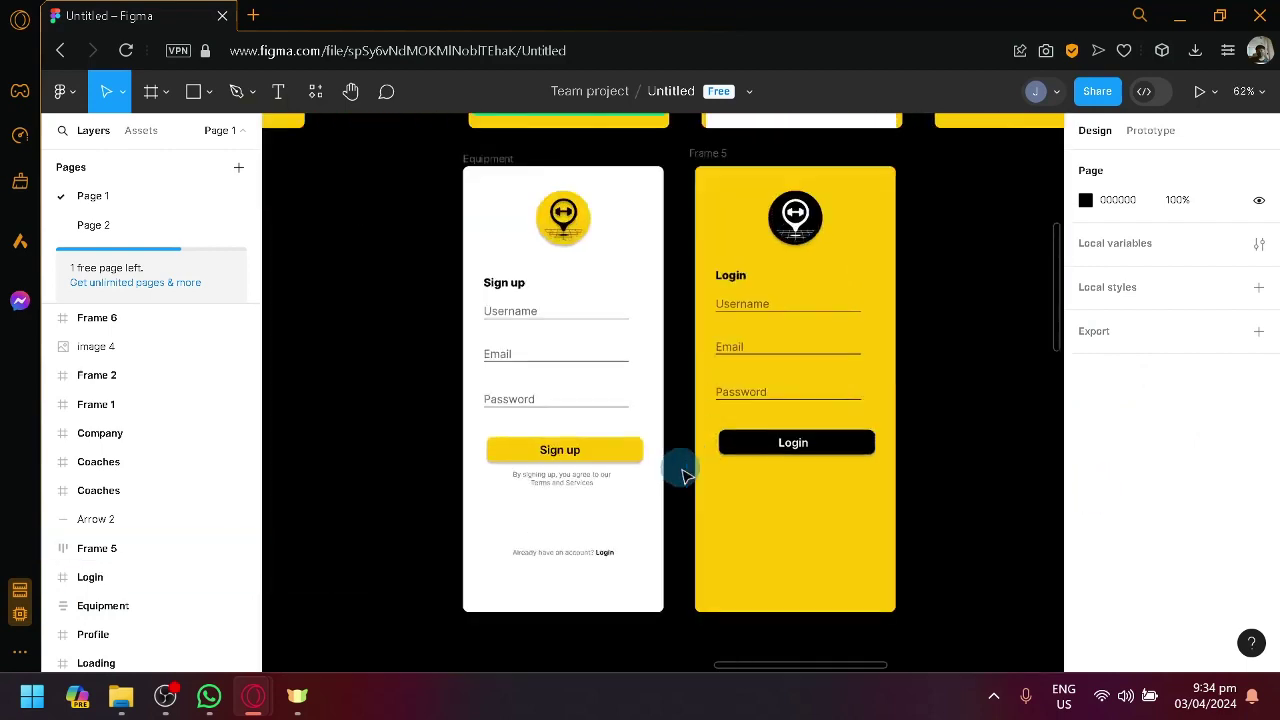
{"action": "left_click", "coordinate": [490, 158]}
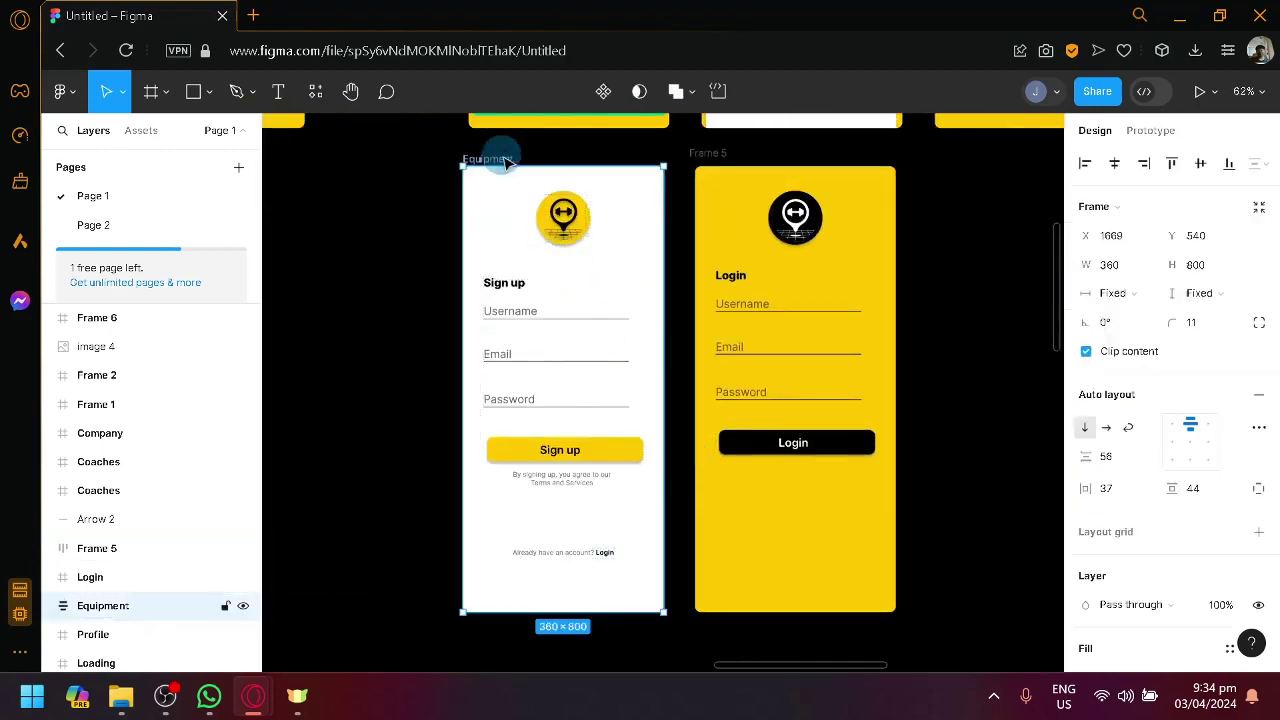
{"action": "left_click", "coordinate": [718, 160]}
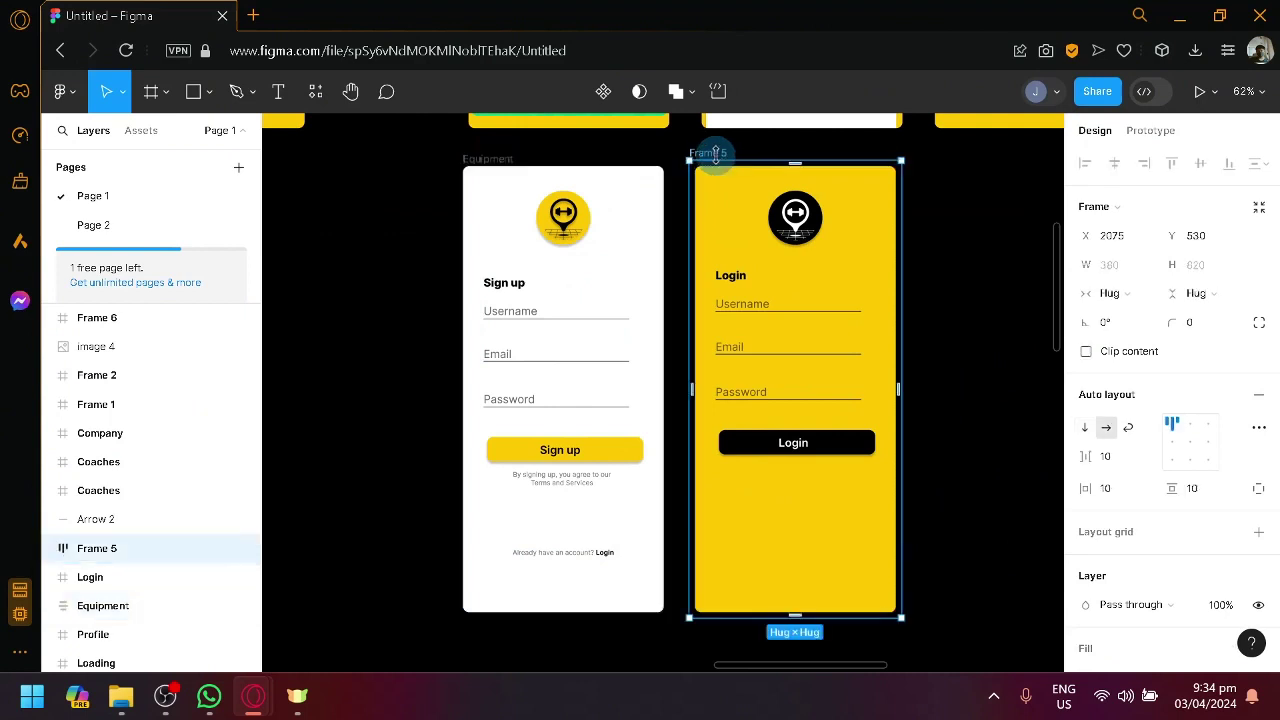
{"action": "left_click", "coordinate": [497, 160]}
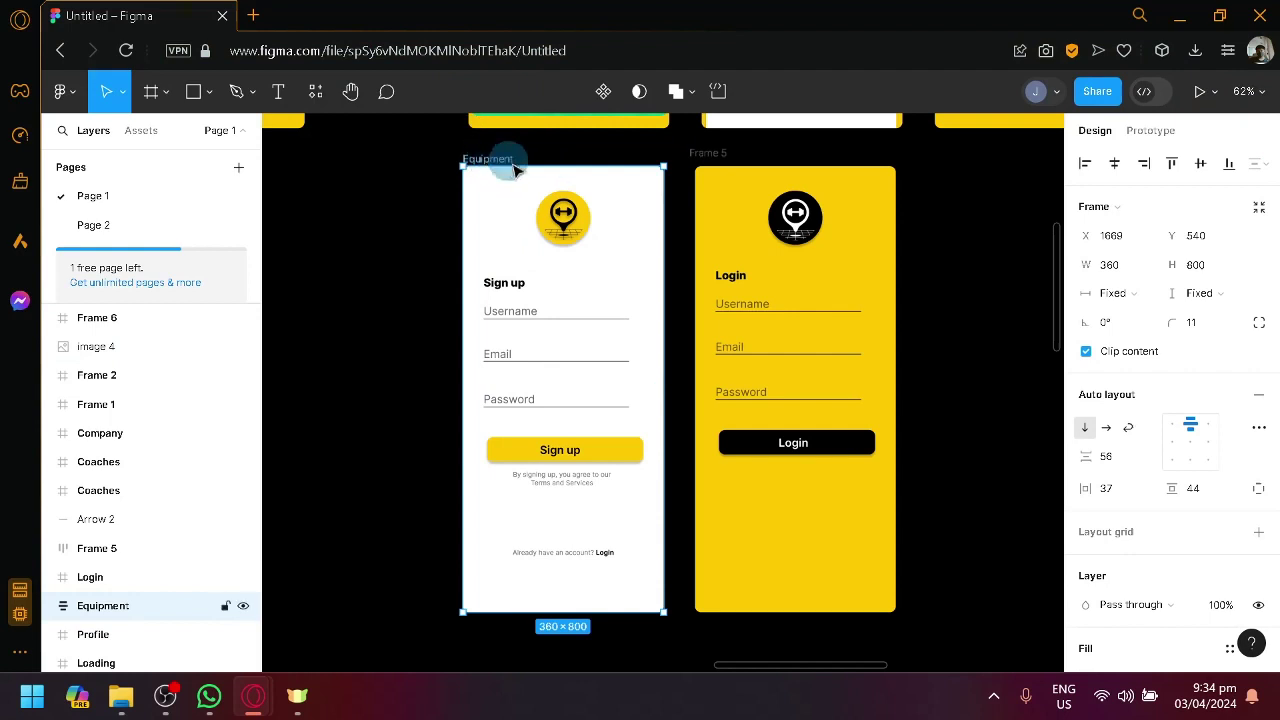
{"action": "left_click", "coordinate": [515, 383]}
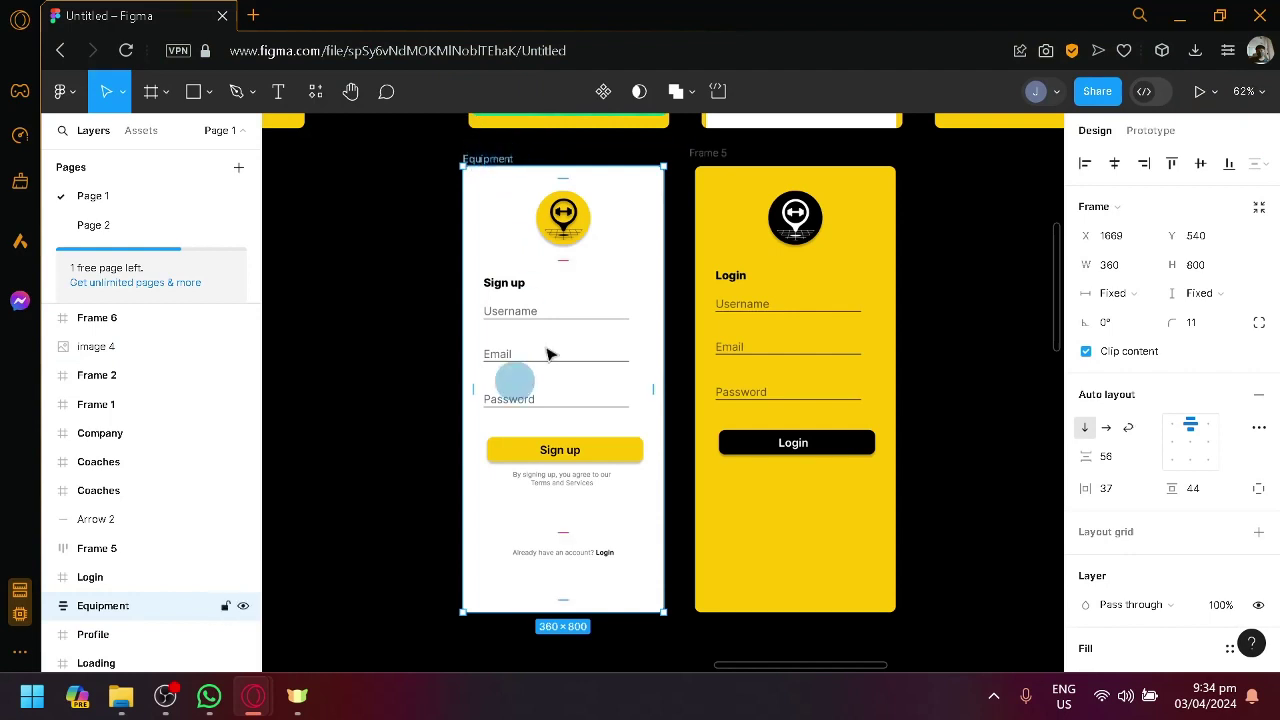
{"action": "left_click", "coordinate": [1158, 93]}
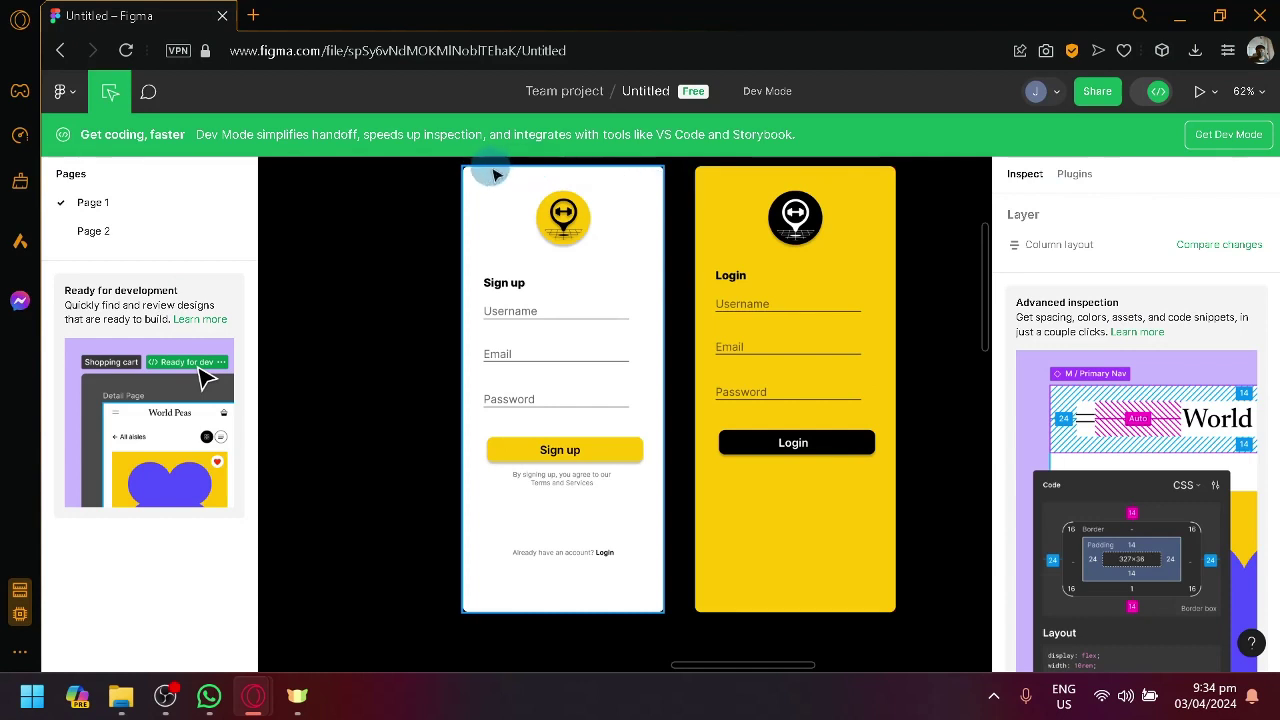
{"action": "scroll", "coordinate": [508, 194], "scroll_direction": "up", "scroll_amount": 2}
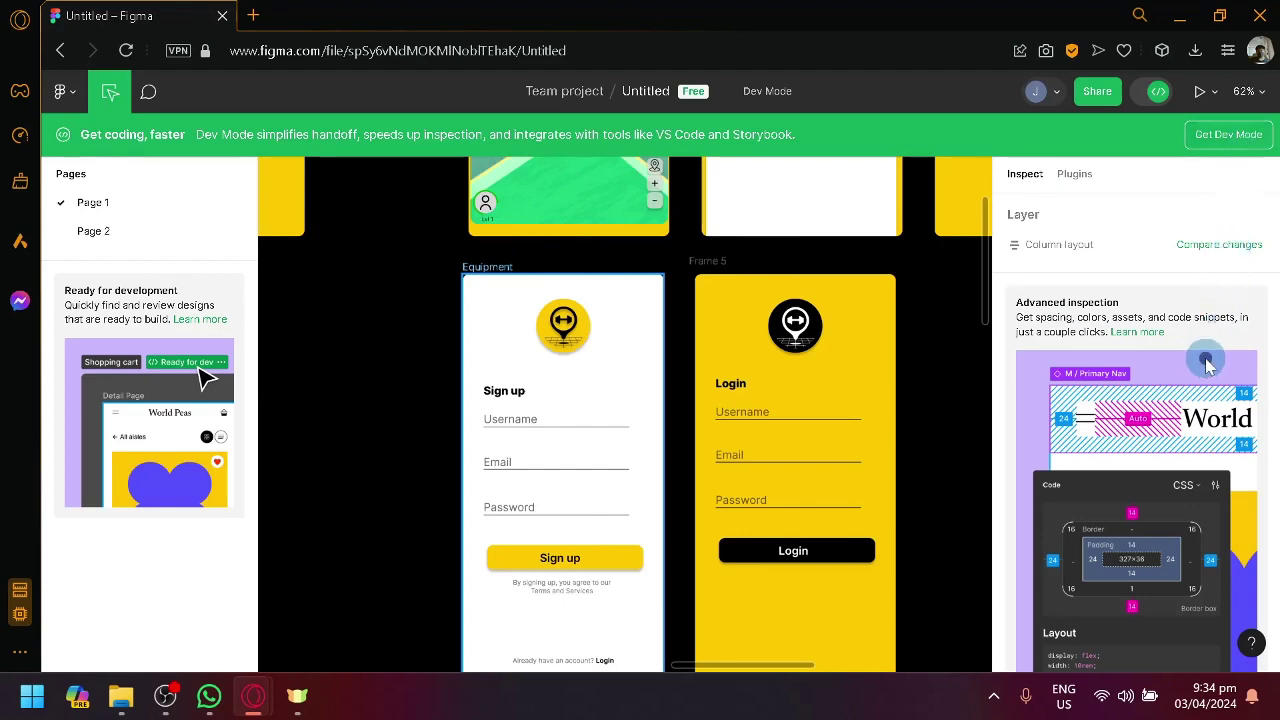
{"action": "left_click", "coordinate": [1074, 173]}
{"action": "left_click", "coordinate": [1024, 173]}
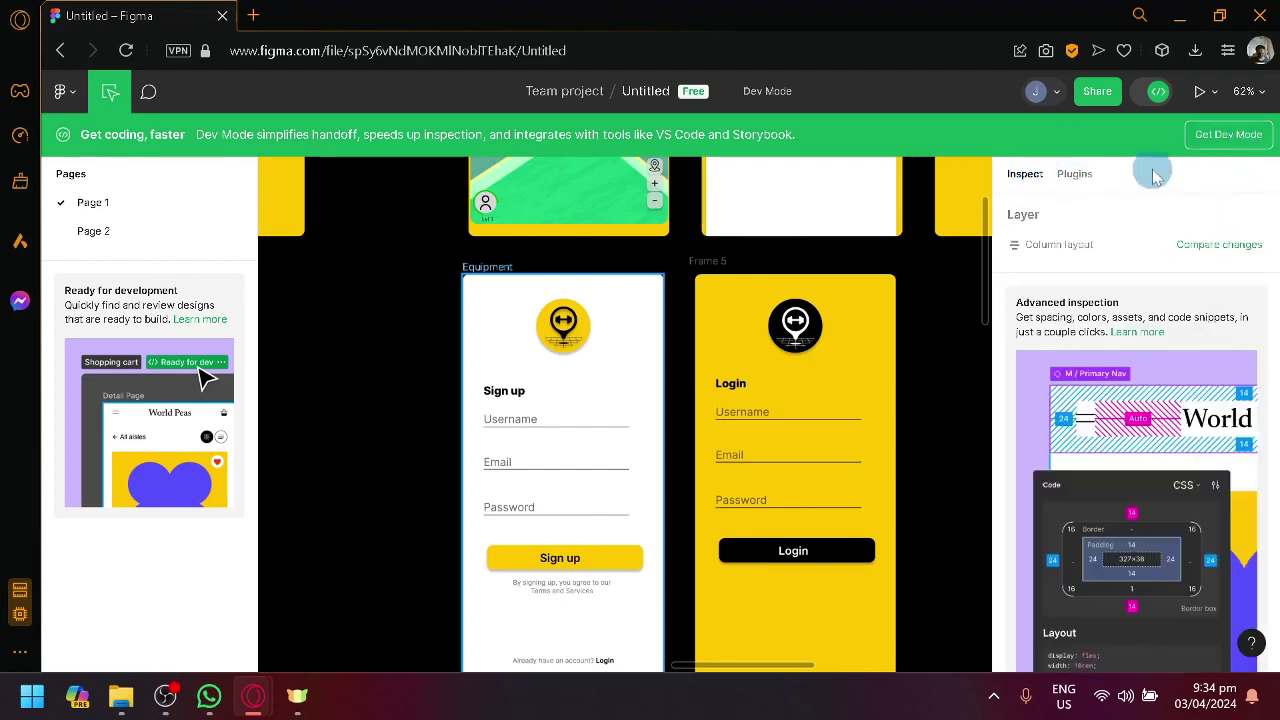
{"action": "left_click", "coordinate": [1220, 134]}
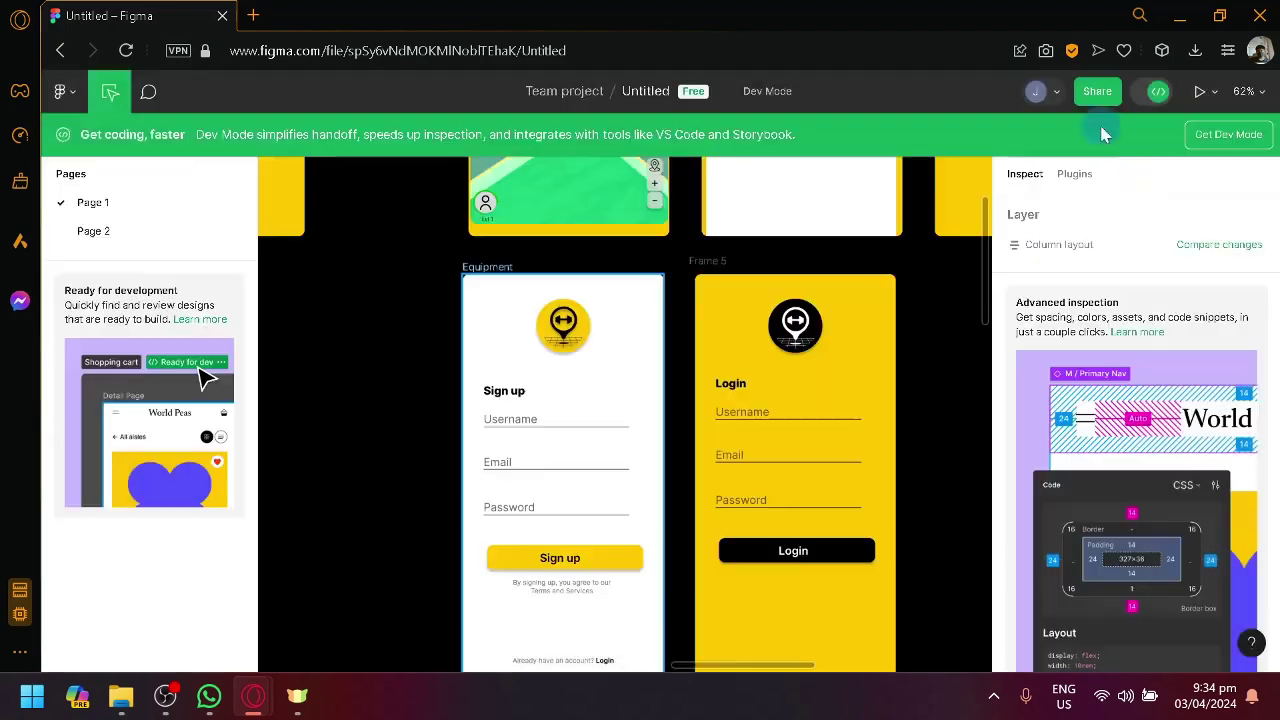
{"action": "left_click", "coordinate": [1099, 118]}
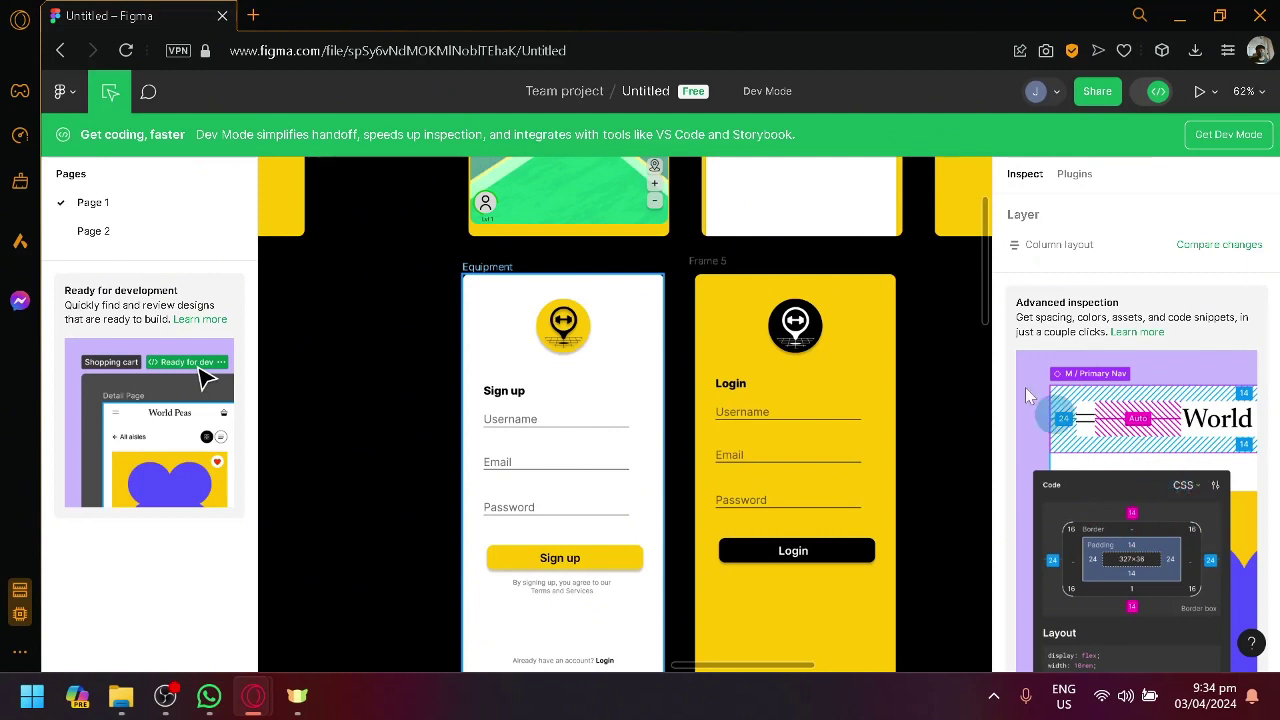
{"action": "left_click", "coordinate": [1222, 134]}
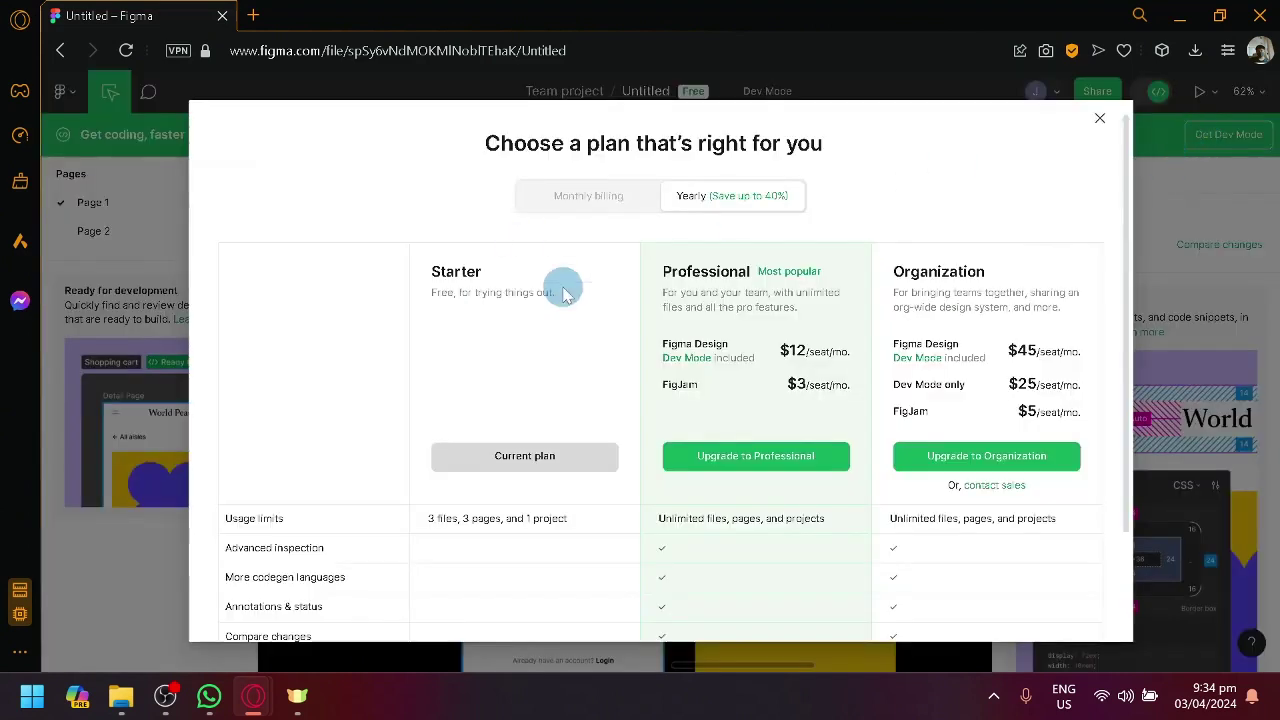
{"action": "left_click", "coordinate": [1100, 118]}
{"action": "left_click", "coordinate": [1155, 92]}
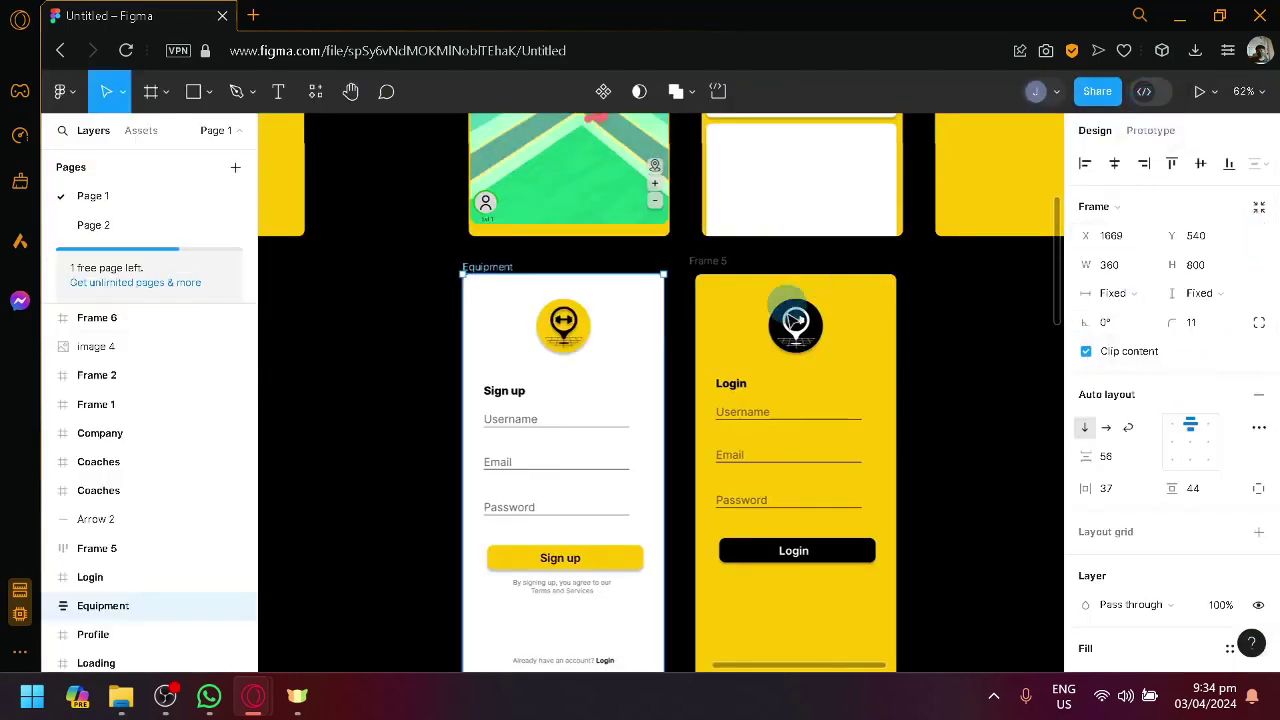
- Pan the canvas until the Equipment sign-up and Frame 5 login screens are fully visible
{"action": "left_click_drag", "start_coordinate": [430, 302], "coordinate": [477, 246]}
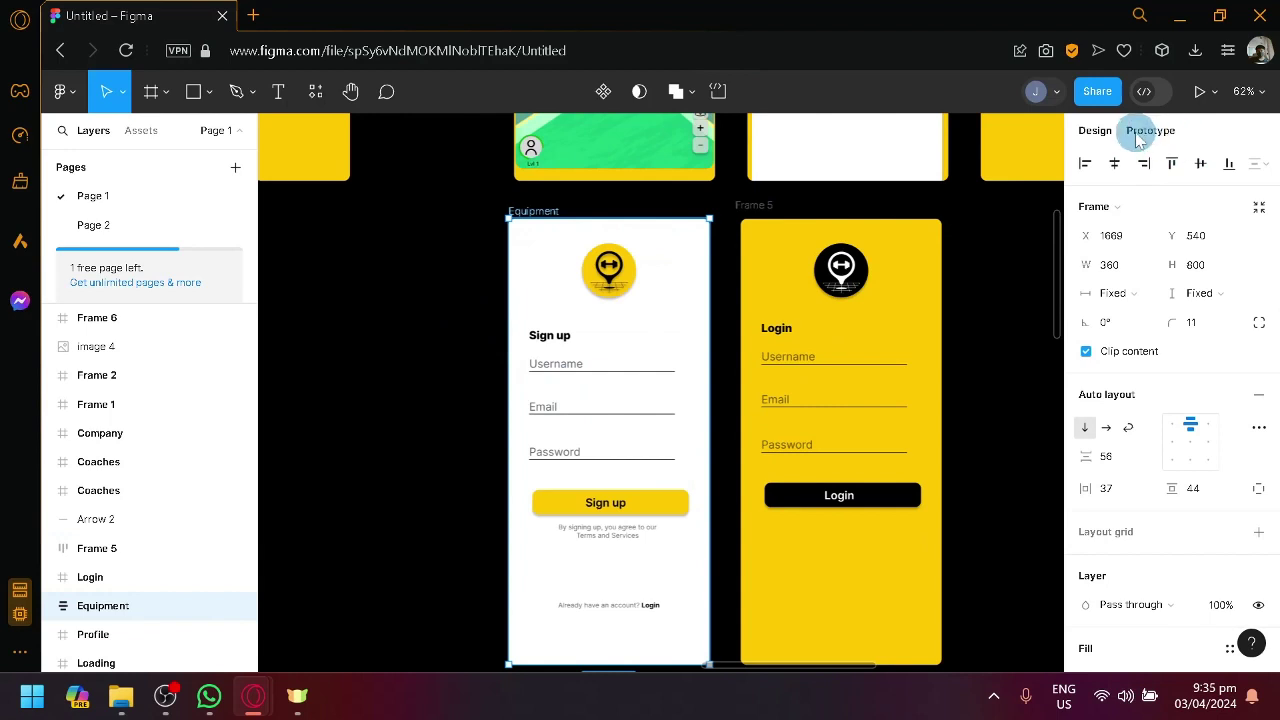
{"action": "scroll", "coordinate": [443, 303], "scroll_direction": "down", "scroll_amount": 5}
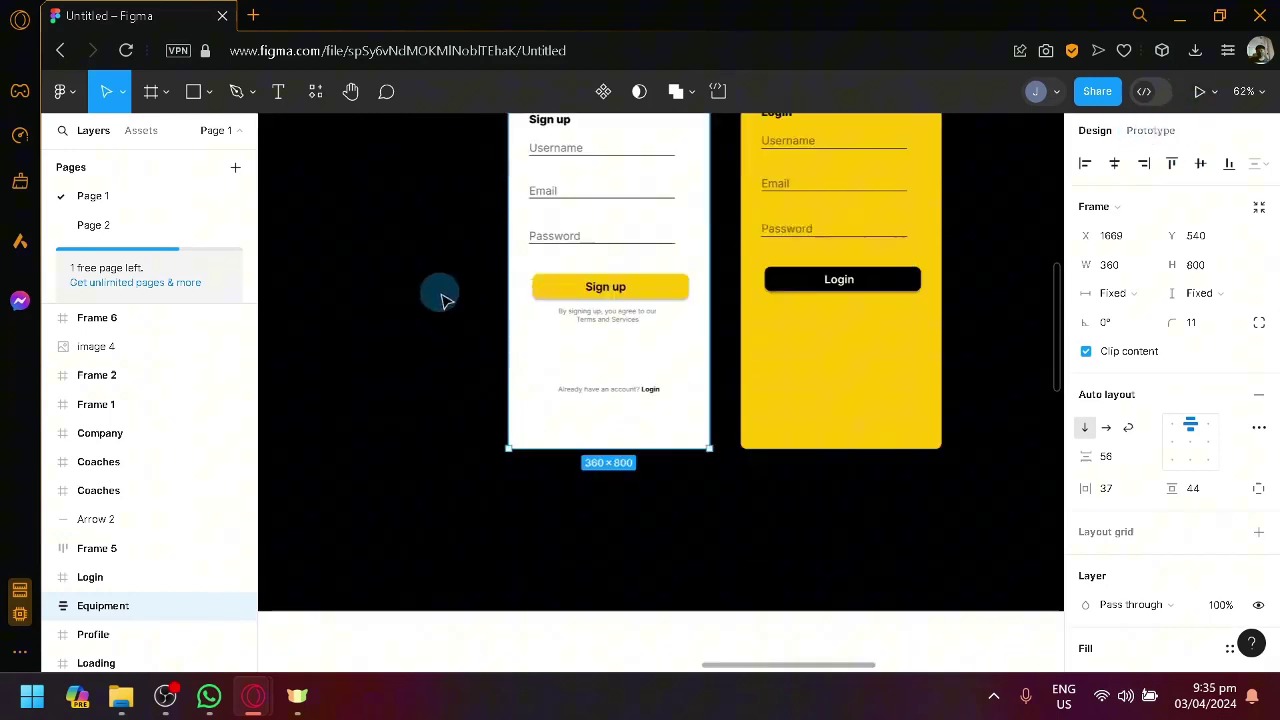
{"action": "left_click_drag", "start_coordinate": [428, 279], "coordinate": [480, 477]}
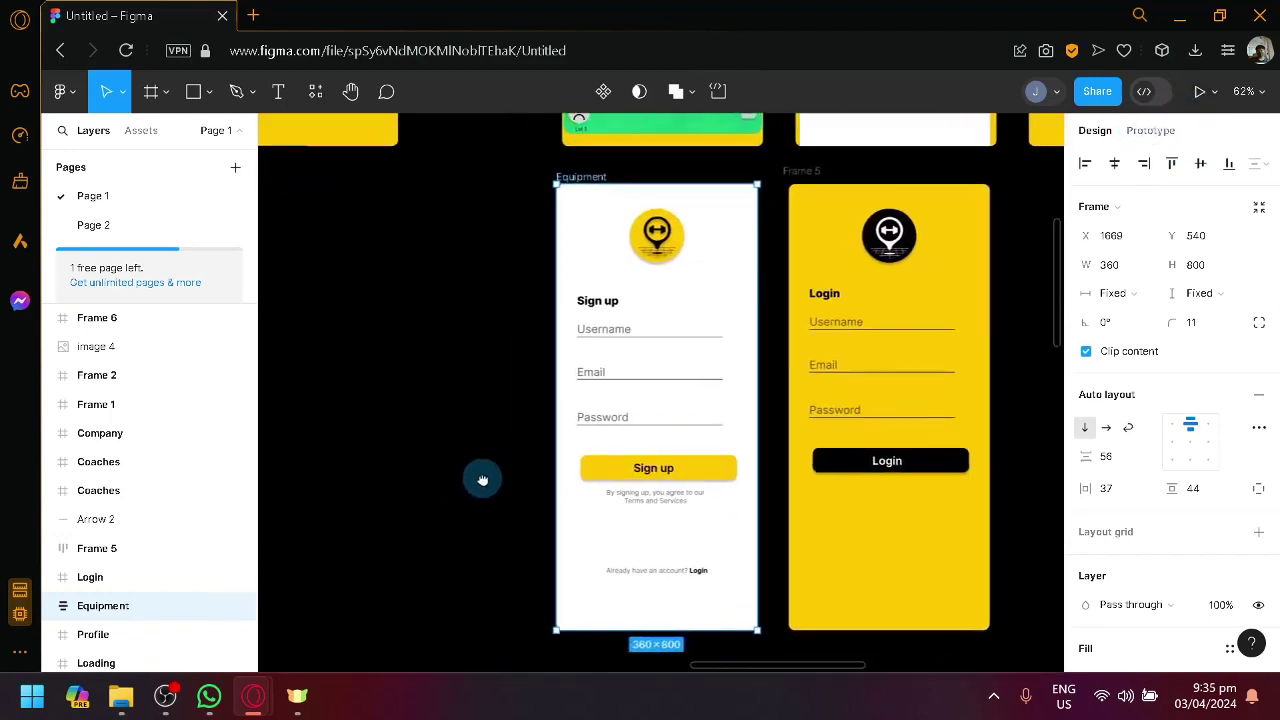
- Launch the TeleportHQ Figma to Code plugin, showing the Equipment frame rated Excellent
{"action": "left_click", "coordinate": [316, 92]}
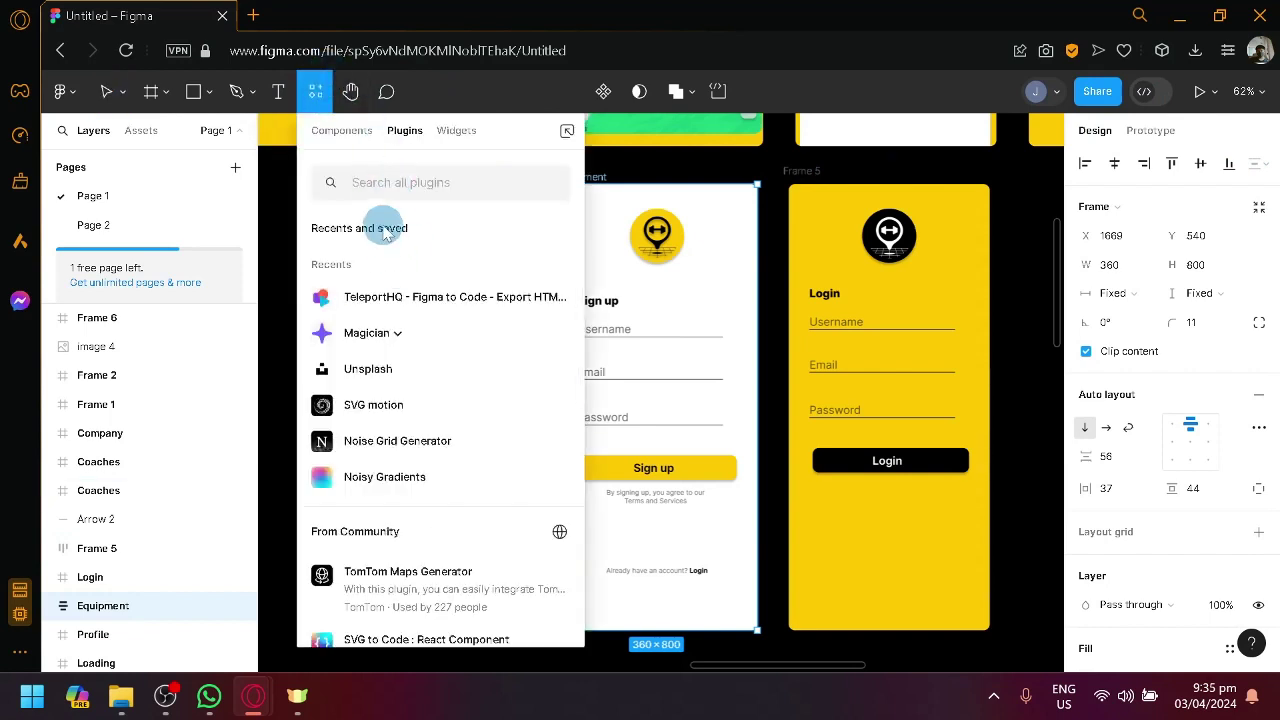
{"action": "type", "text": "tel"}
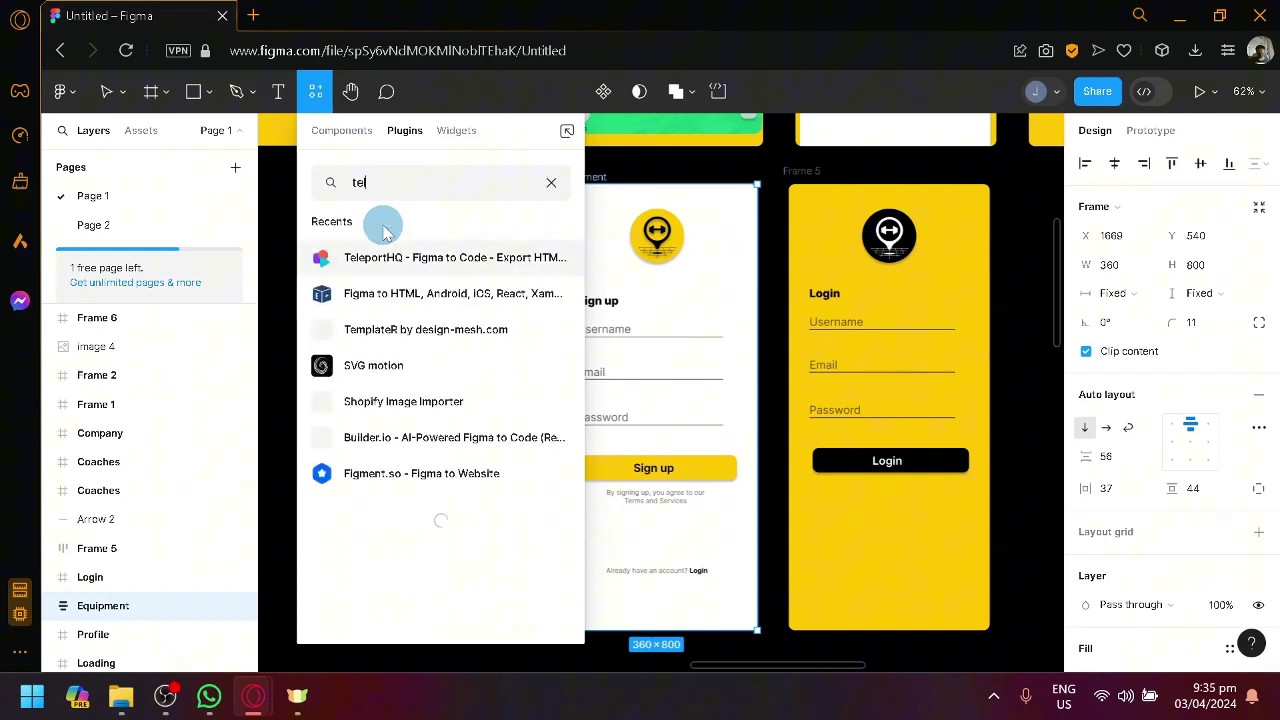
{"action": "type", "text": "eporthq"}
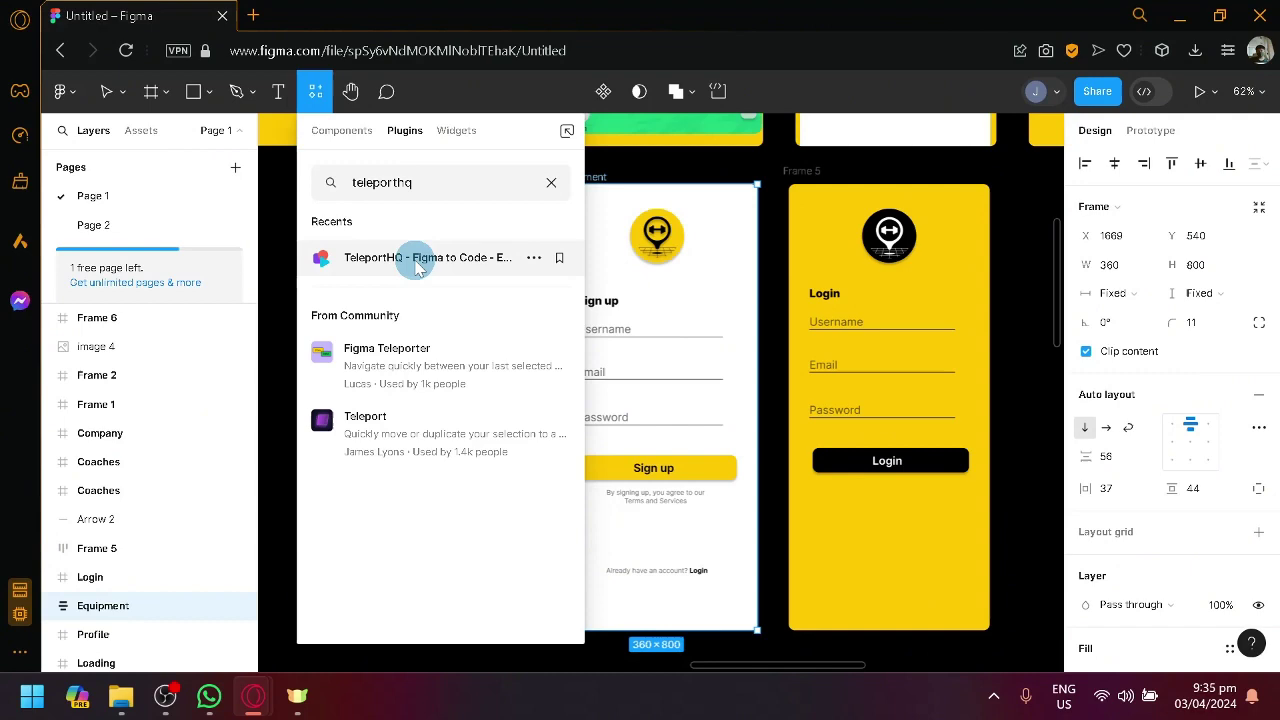
{"action": "left_click", "coordinate": [418, 262]}
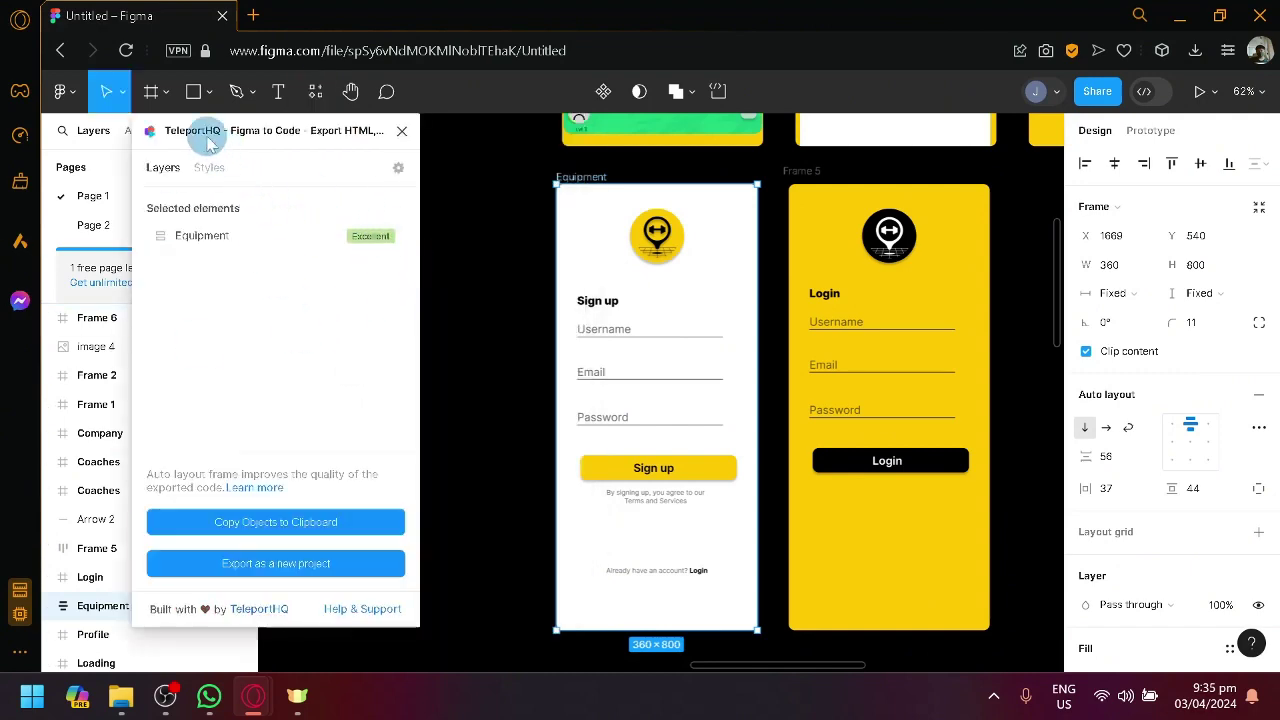
{"action": "left_click_drag", "start_coordinate": [208, 143], "coordinate": [285, 172]}
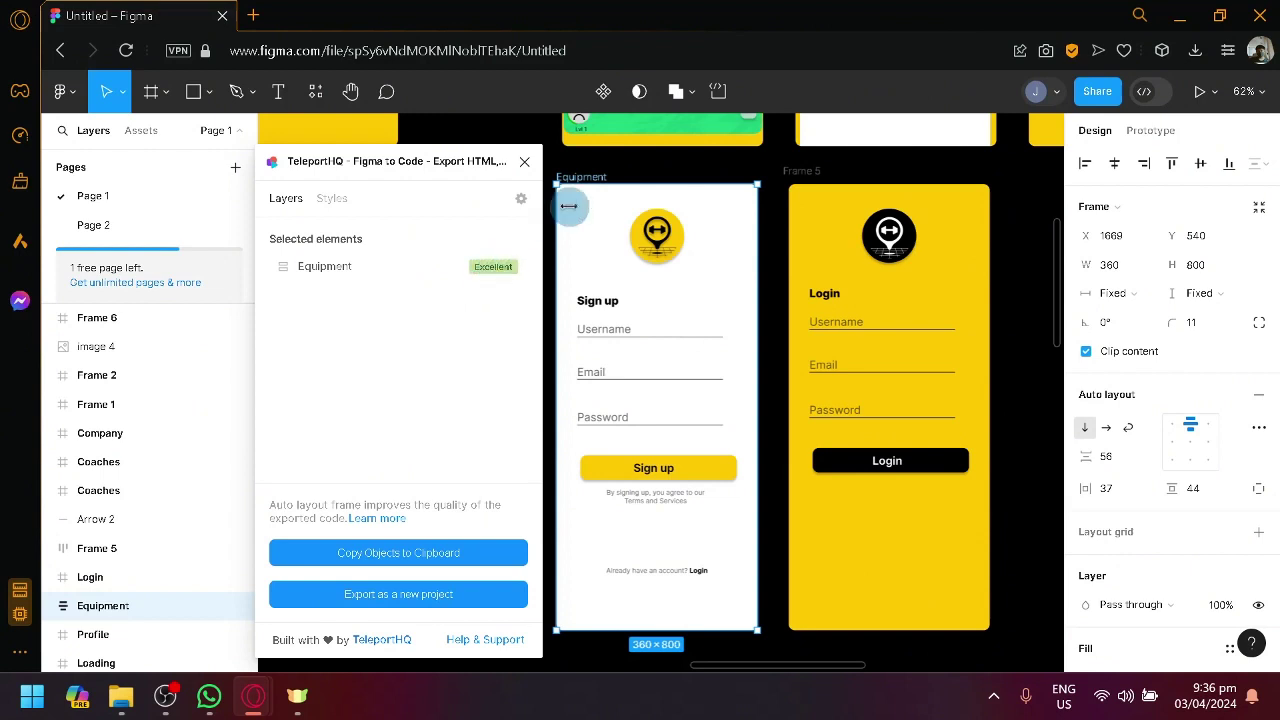
- Select the Equipment frame and Frame 5 in turn to compare their plugin ratings
{"action": "left_click", "coordinate": [600, 160]}
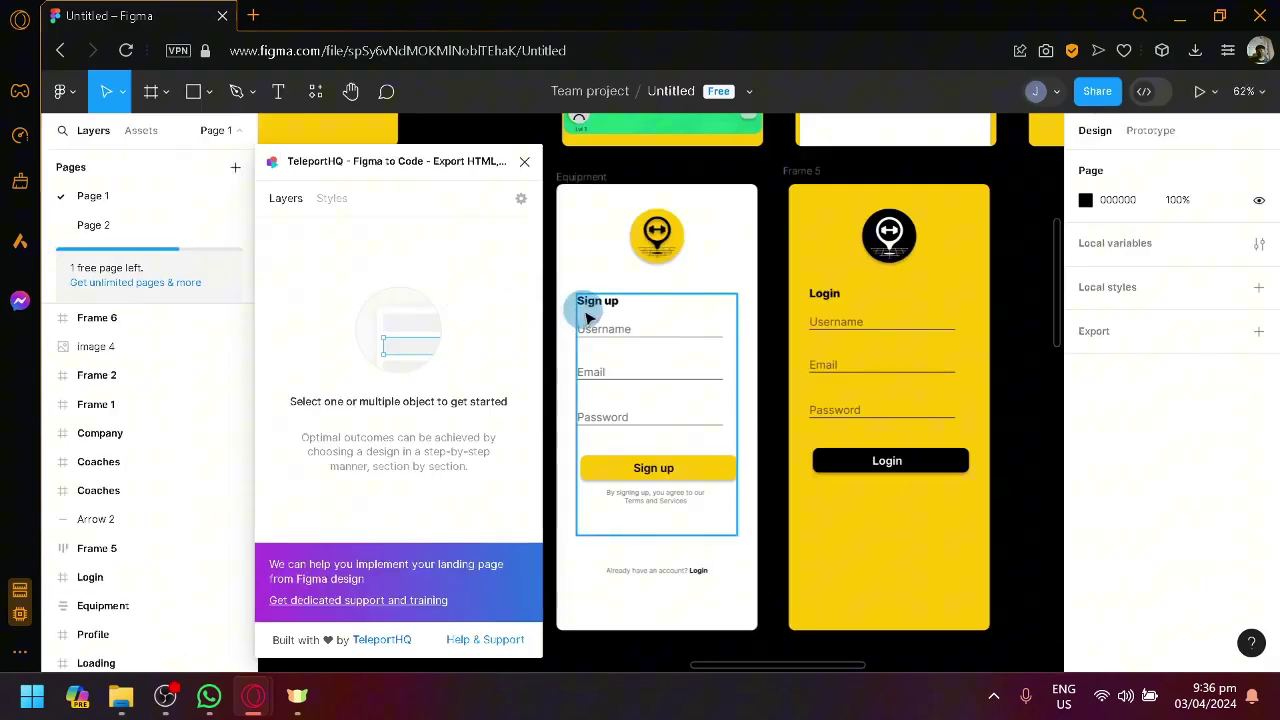
{"action": "left_click", "coordinate": [590, 199]}
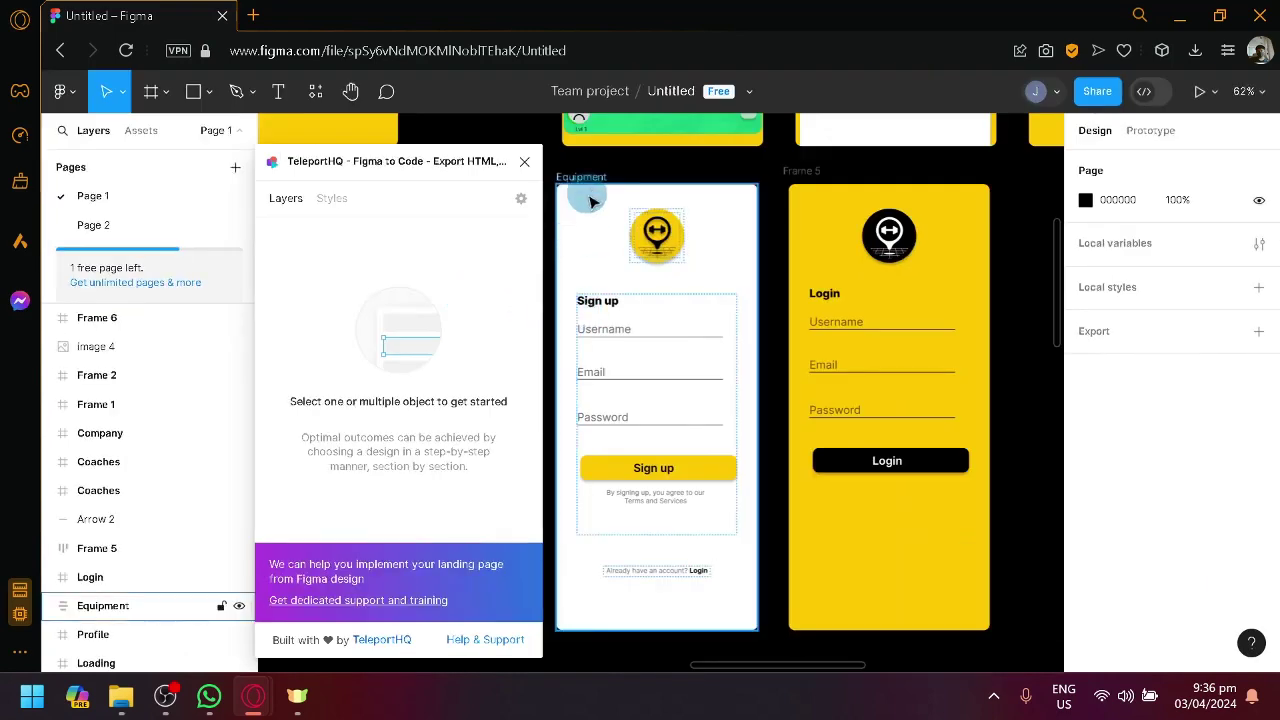
{"action": "left_click", "coordinate": [808, 172]}
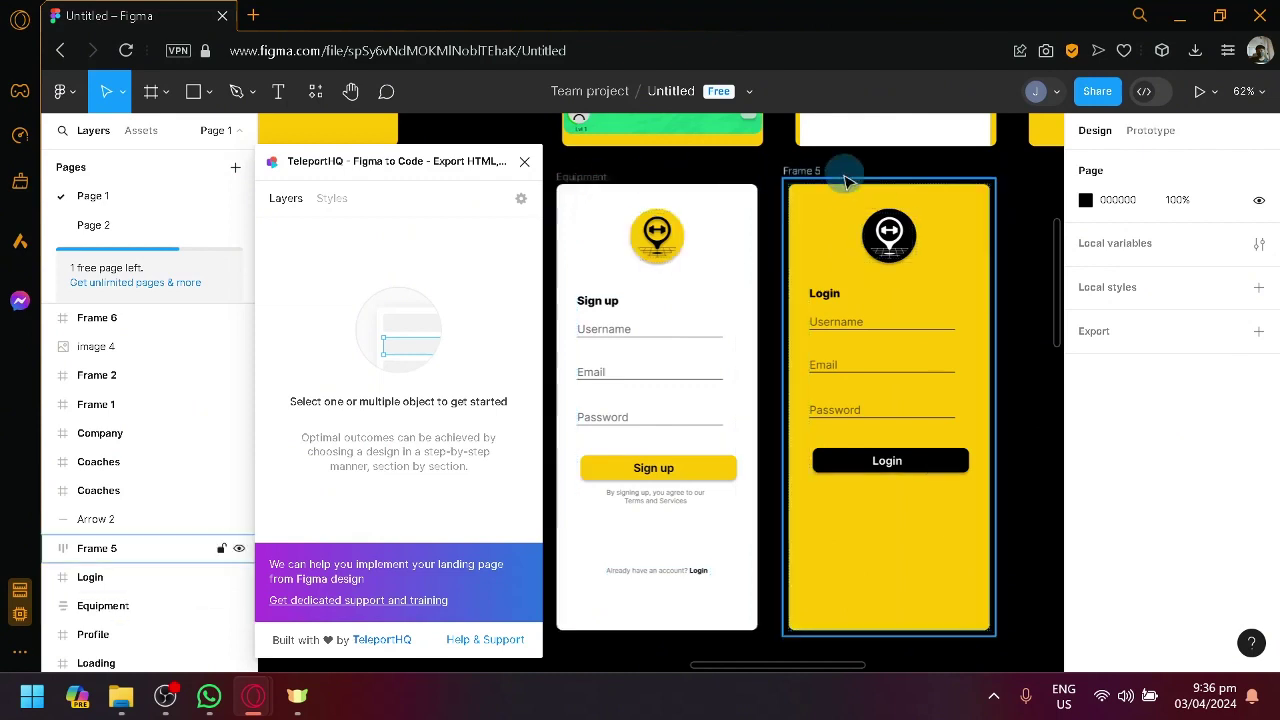
{"action": "left_click", "coordinate": [760, 240]}
{"action": "scroll", "coordinate": [800, 260], "scroll_direction": "up", "scroll_amount": 5}
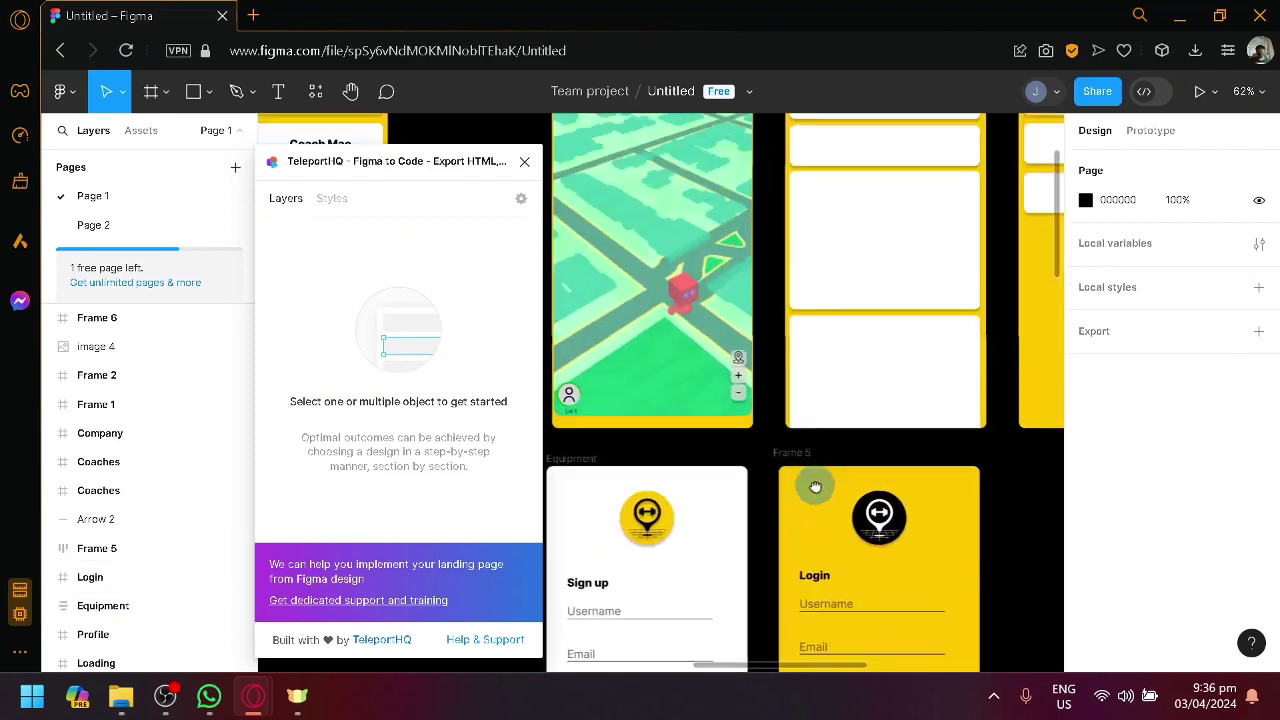
{"action": "scroll", "coordinate": [850, 285], "scroll_direction": "down", "scroll_amount": 3}
{"action": "scroll", "coordinate": [863, 291], "scroll_direction": "down", "scroll_amount": 2}
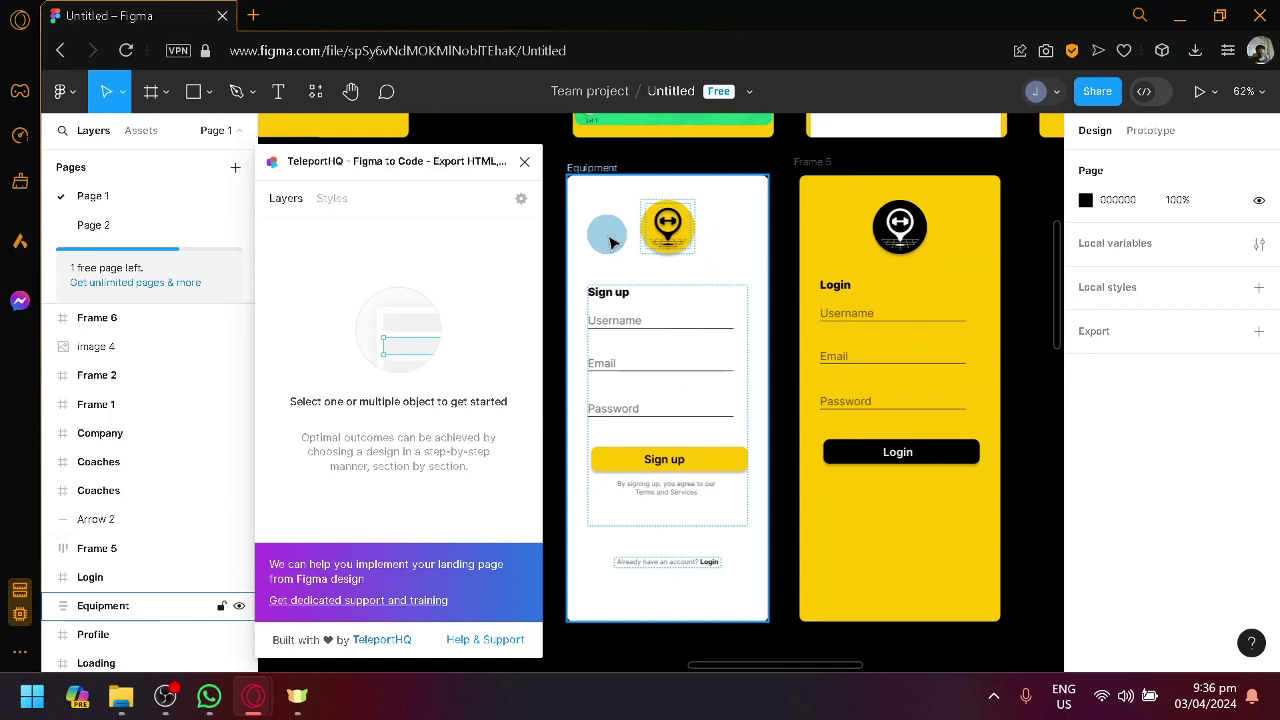
{"action": "left_click", "coordinate": [607, 170]}
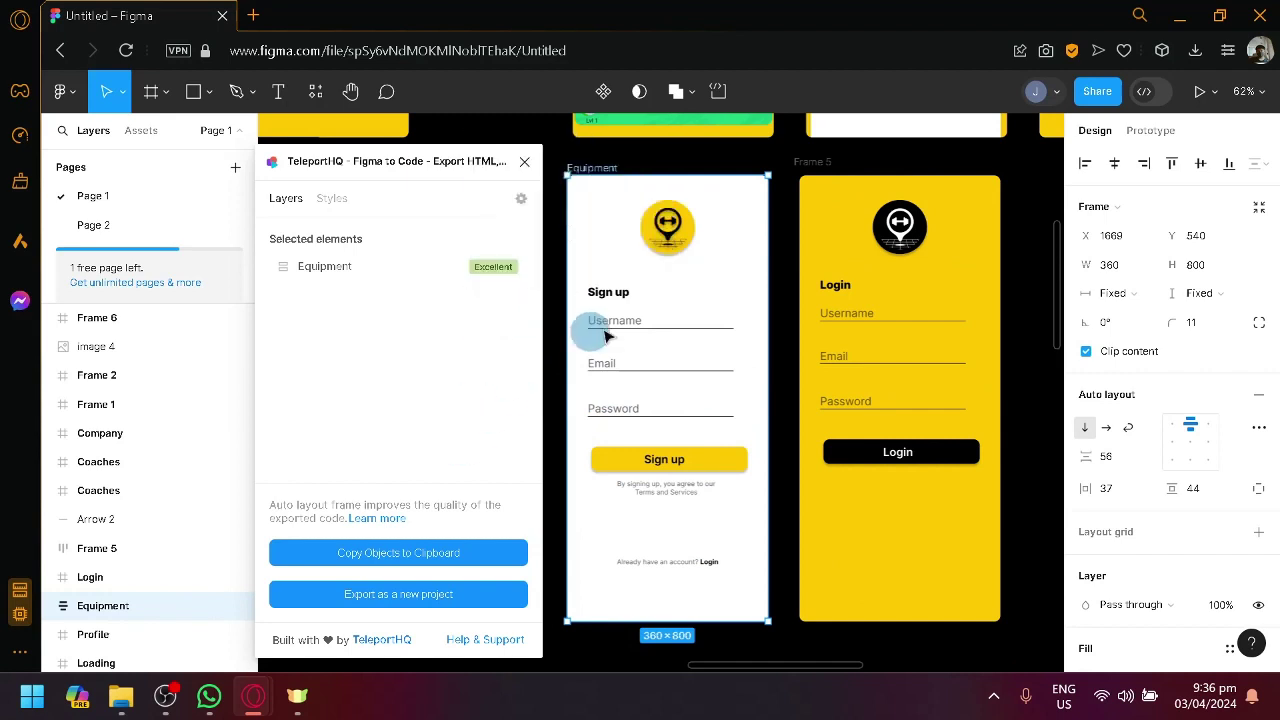
- Zoom out and select the Map Home frame, which the plugin rates Bad
{"action": "scroll", "coordinate": [655, 375], "scroll_direction": "down", "scroll_amount": 3}
{"action": "scroll", "coordinate": [655, 375], "scroll_direction": "up", "scroll_amount": 5}
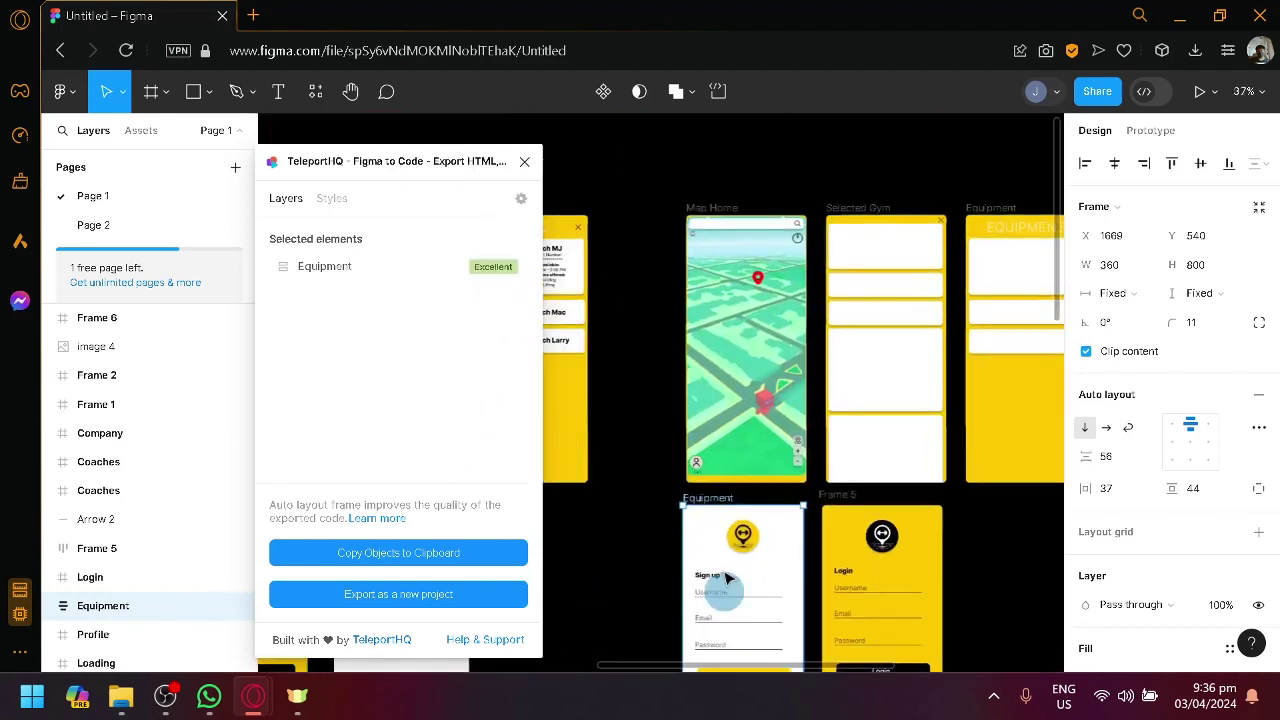
{"action": "left_click", "coordinate": [724, 212]}
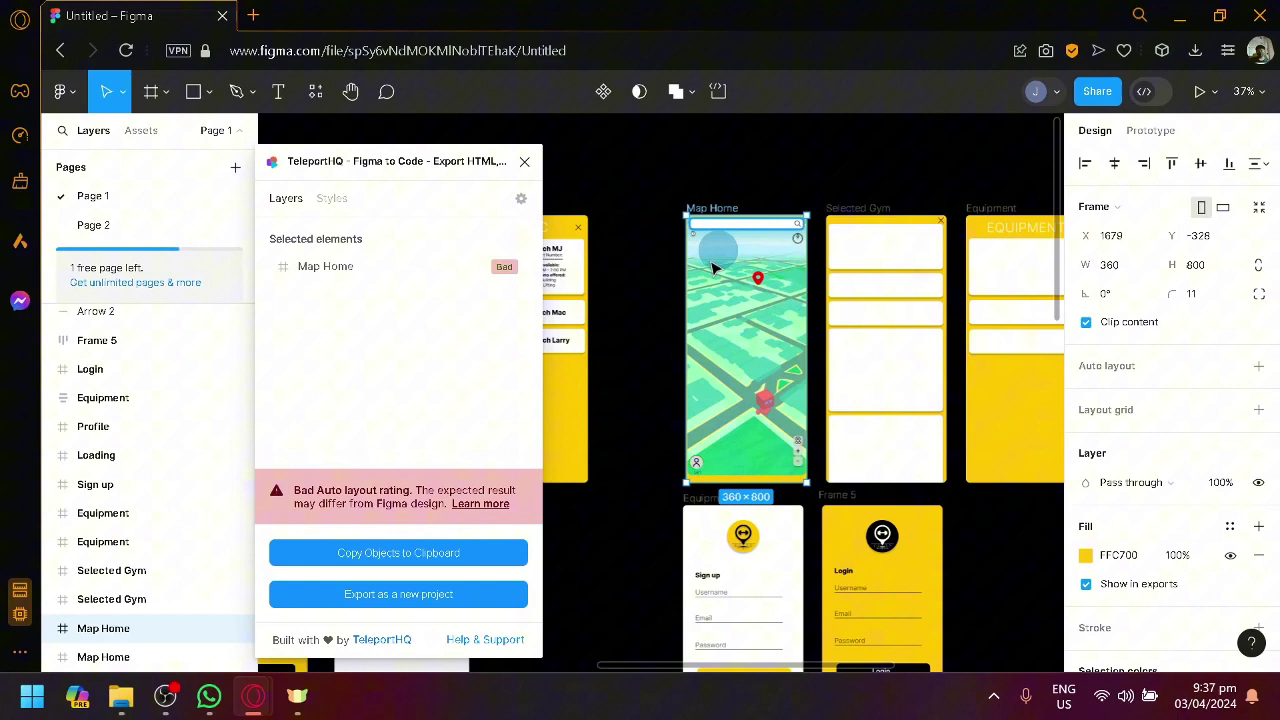
{"action": "scroll", "coordinate": [655, 527], "scroll_direction": "down", "scroll_amount": 5}
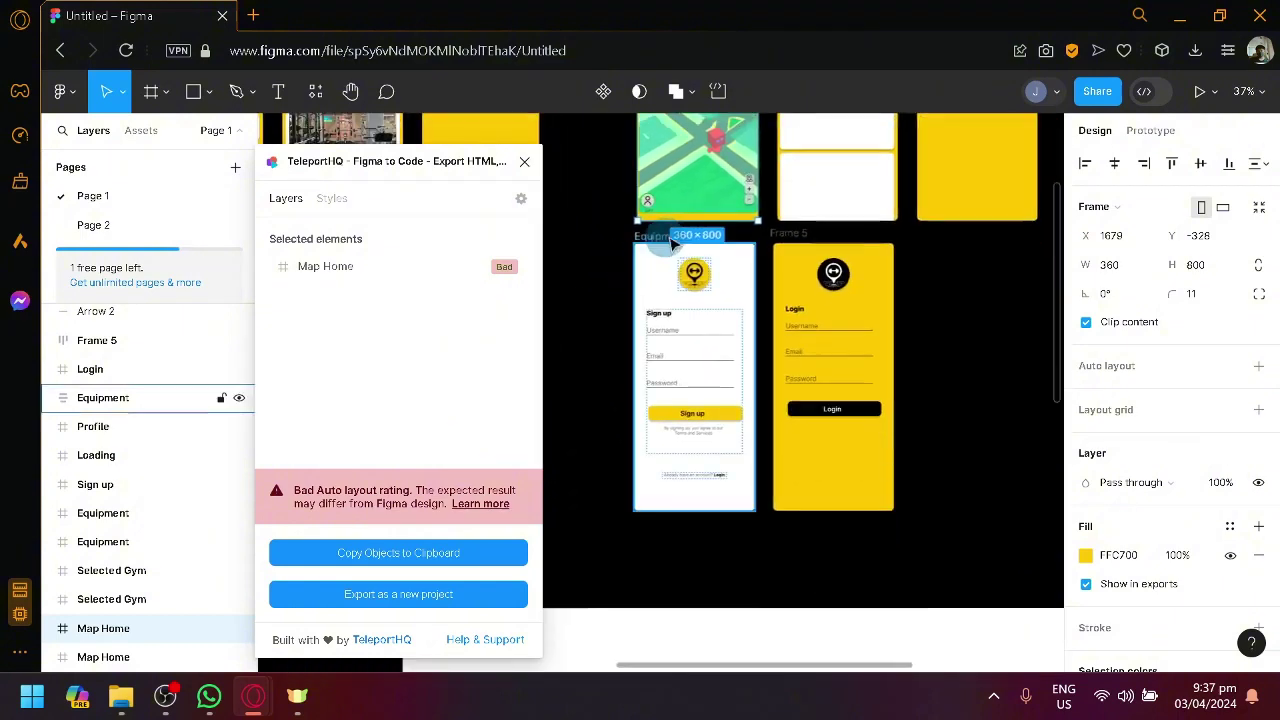
- Export the Equipment frame as a new TeleportHQ project and go to the sign-in tab
{"action": "left_click", "coordinate": [658, 243]}
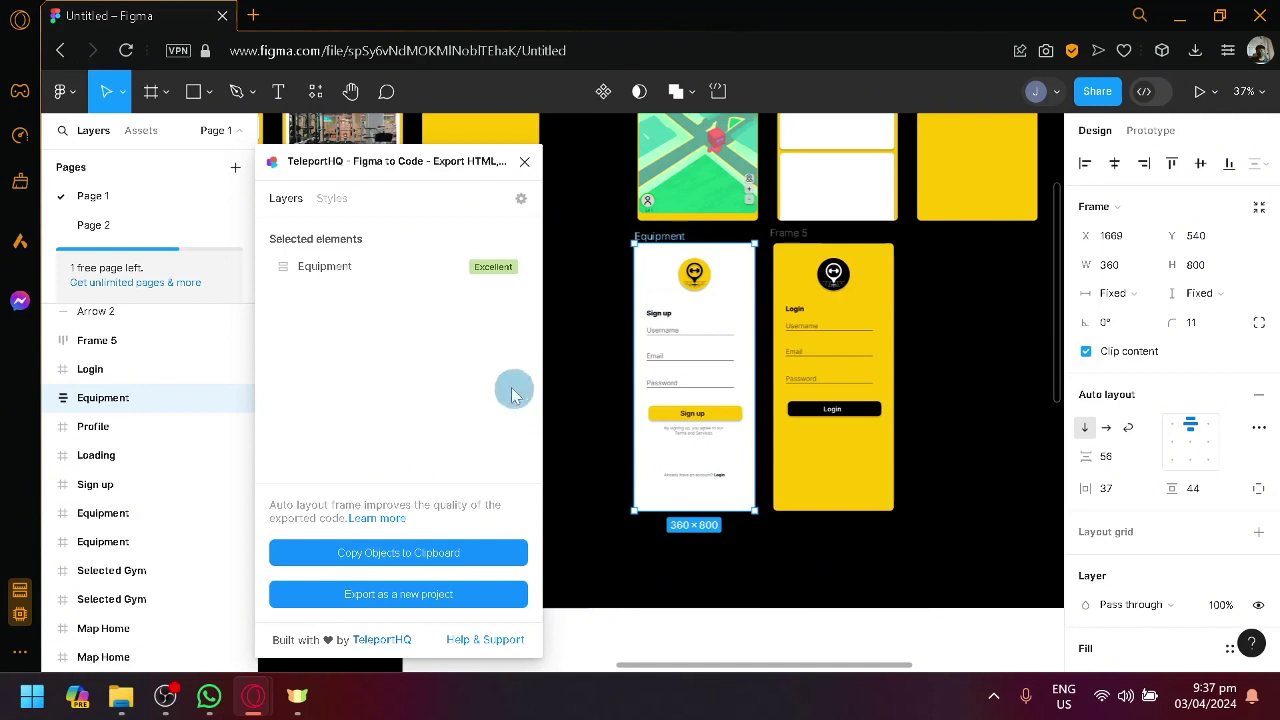
{"action": "left_click", "coordinate": [395, 595]}
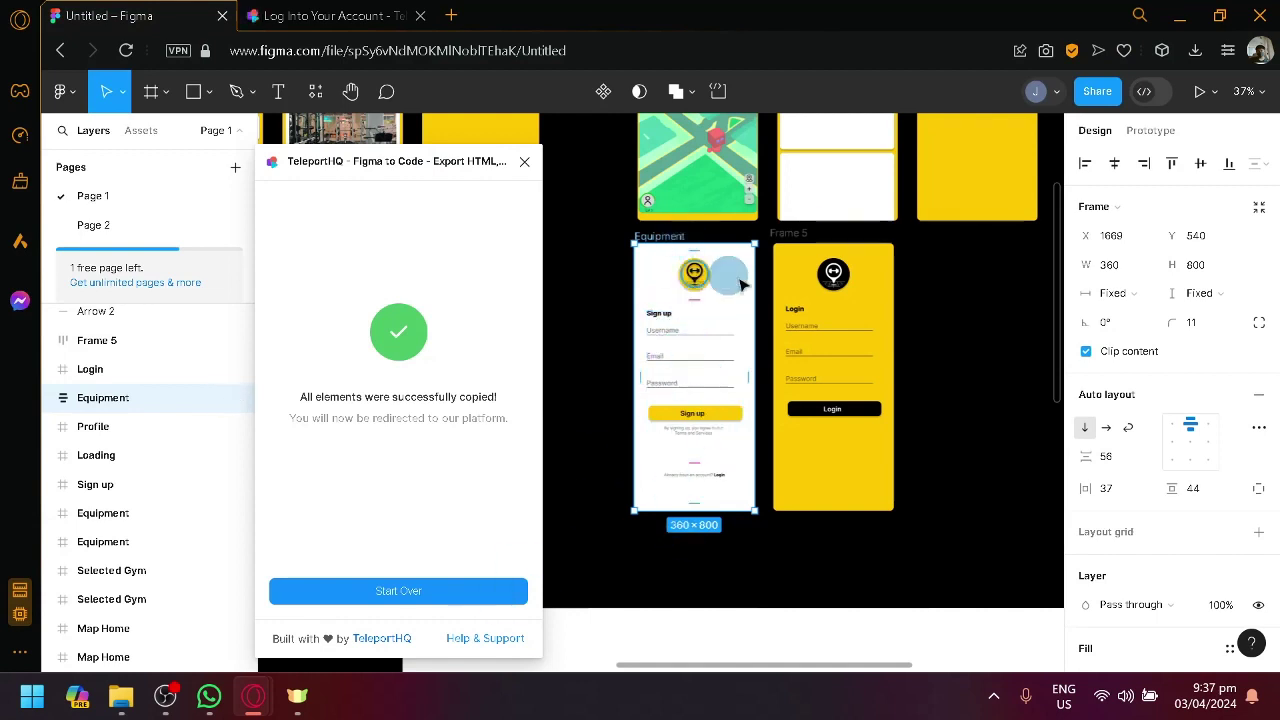
{"action": "left_click", "coordinate": [305, 15]}
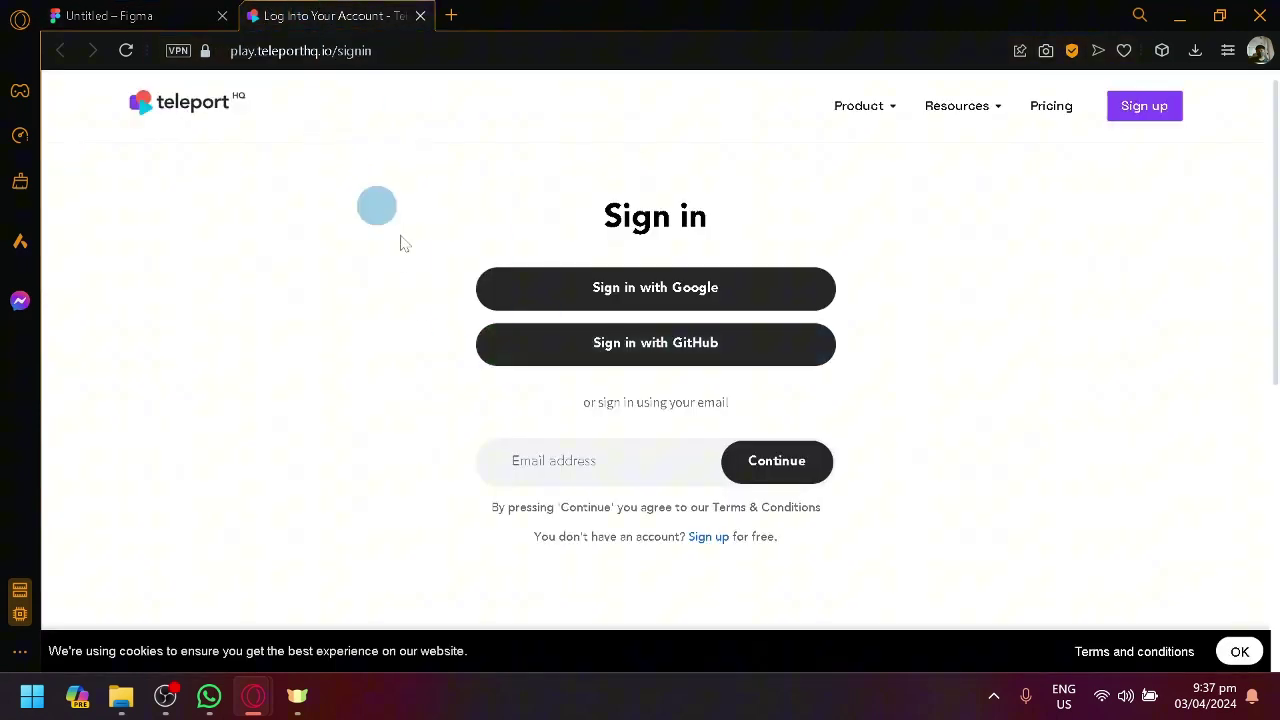
- Sign in with Google and permanently delete the Golden Informal Mouse project
{"action": "left_click", "coordinate": [735, 290]}
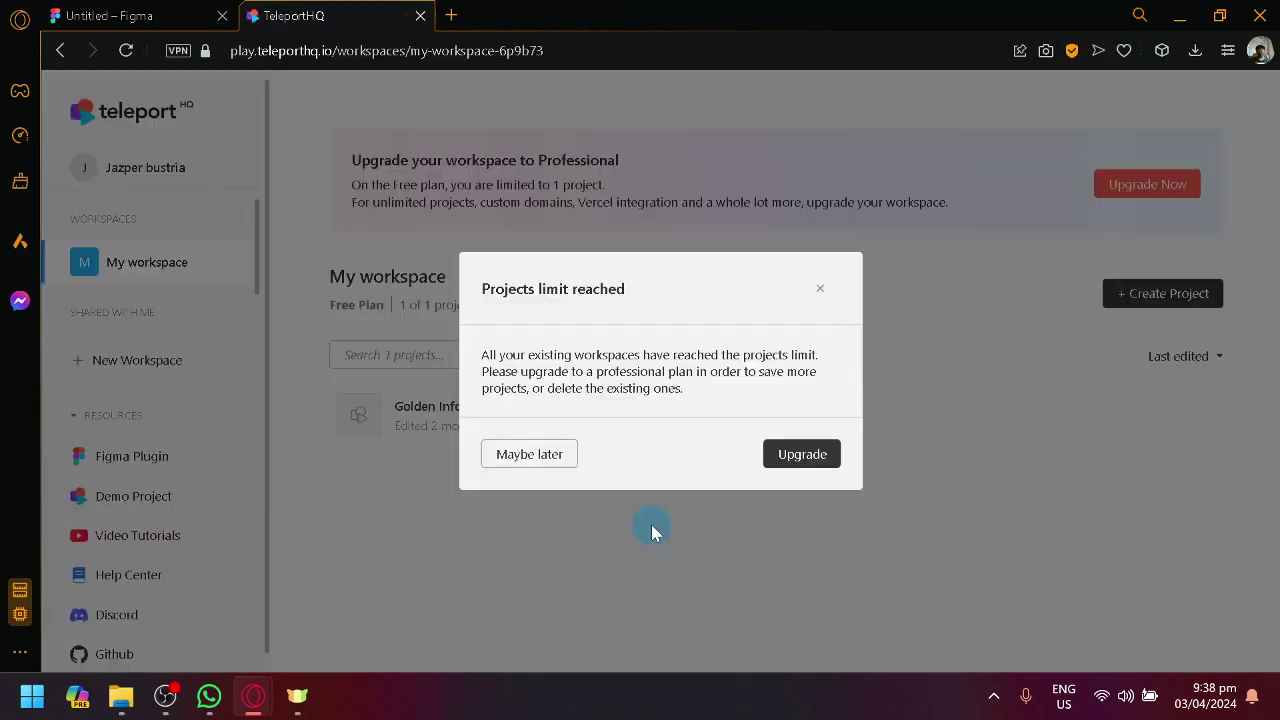
{"action": "left_click", "coordinate": [822, 288]}
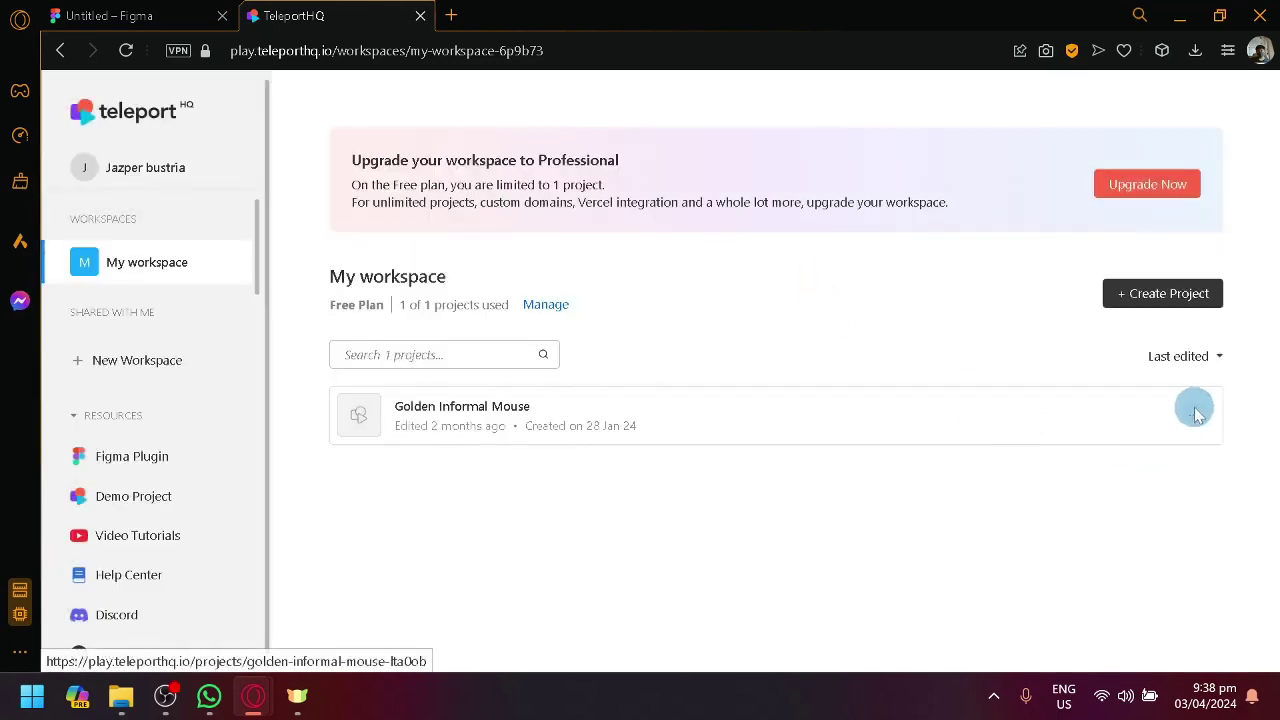
{"action": "left_click", "coordinate": [1197, 425]}
{"action": "left_click", "coordinate": [1058, 457]}
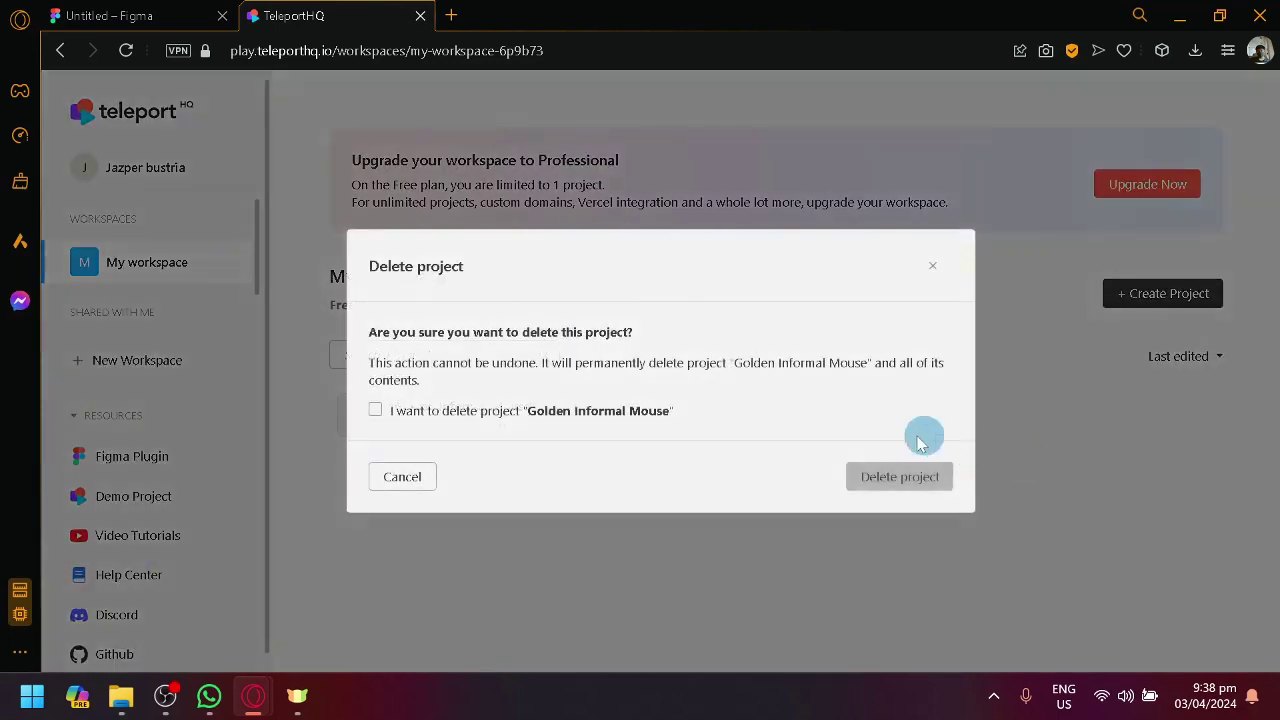
{"action": "left_click", "coordinate": [375, 410]}
{"action": "left_click", "coordinate": [864, 484]}
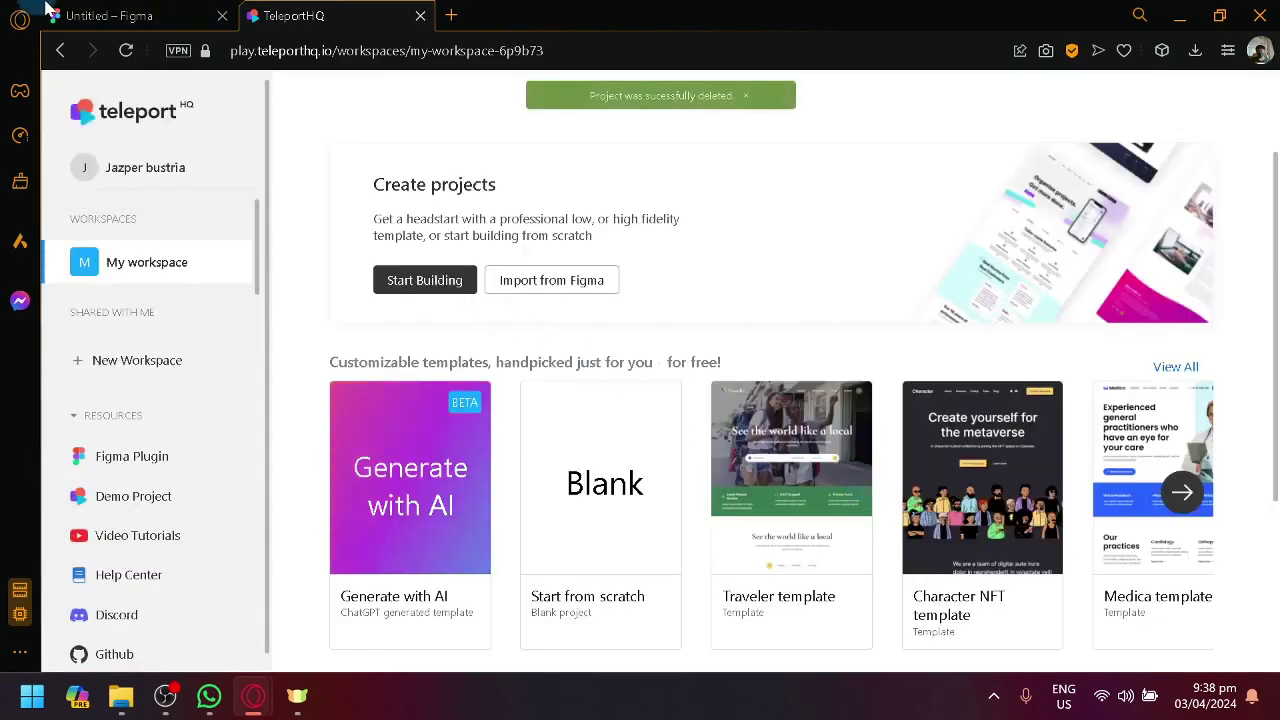
- Re-export the Equipment frame from Figma and save it as a project in My workspace
{"action": "left_click", "coordinate": [110, 15]}
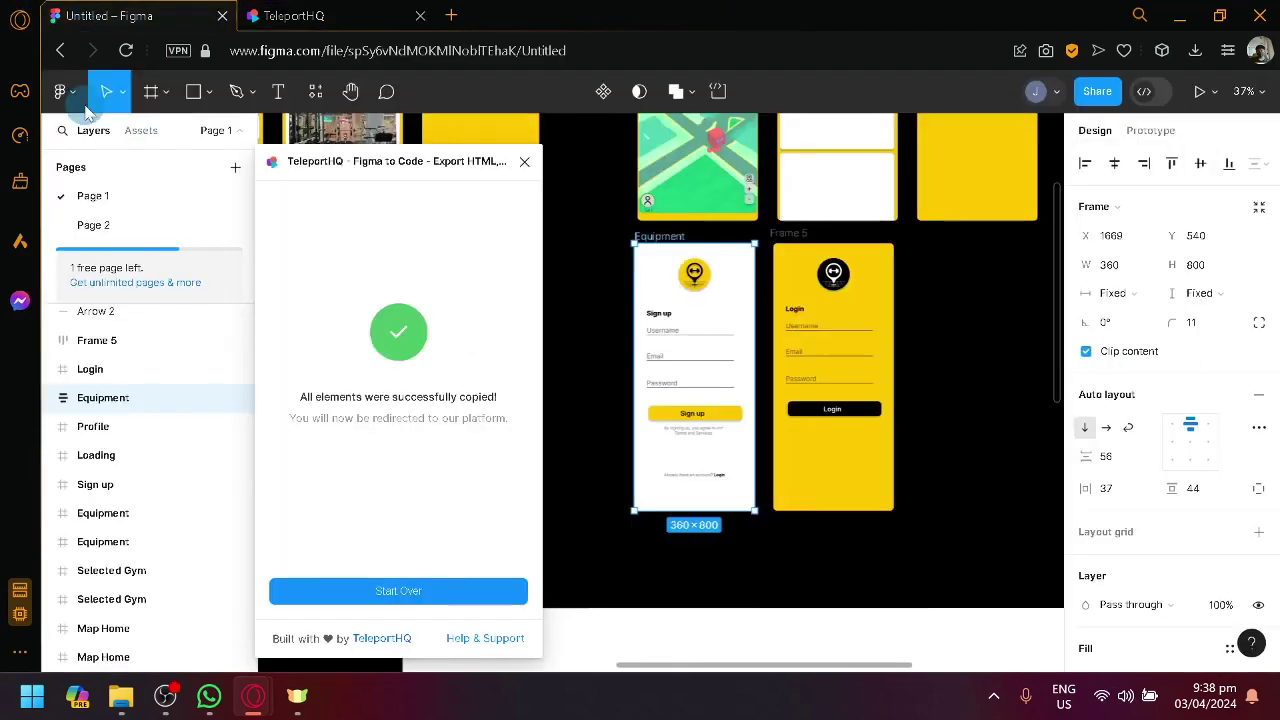
{"action": "left_click", "coordinate": [447, 591]}
{"action": "left_click", "coordinate": [400, 596]}
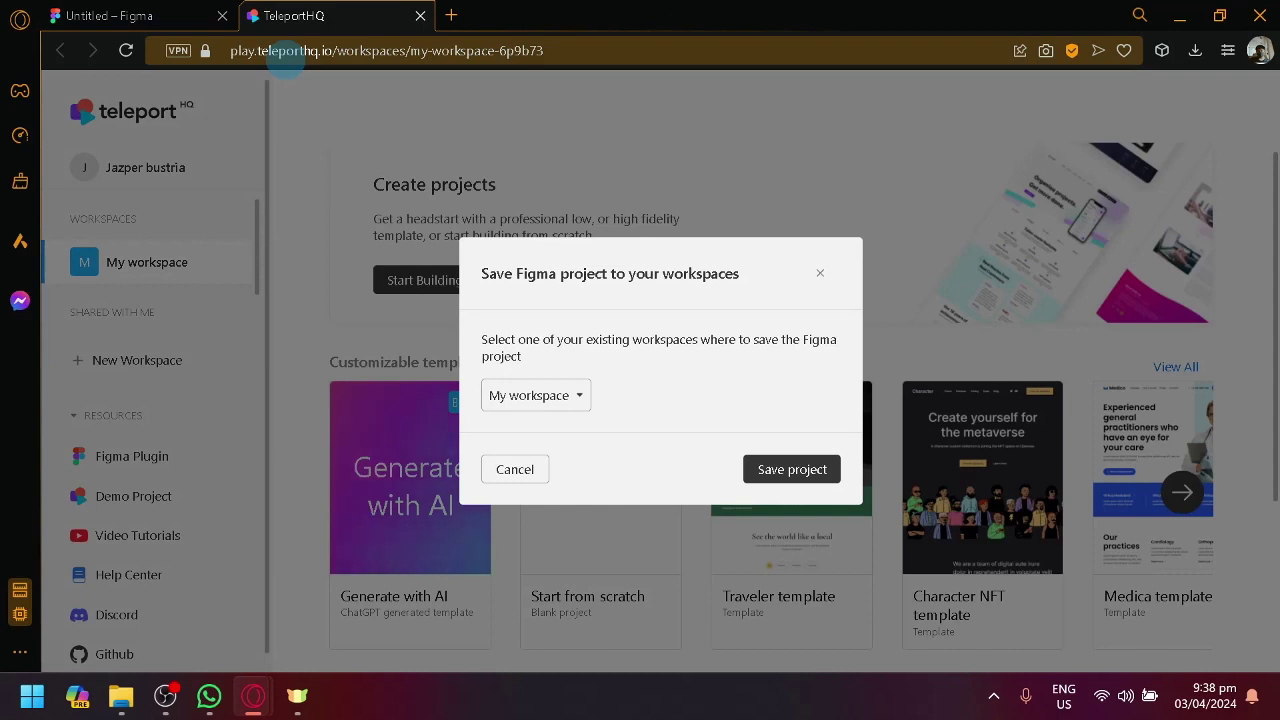
{"action": "left_click", "coordinate": [757, 476]}
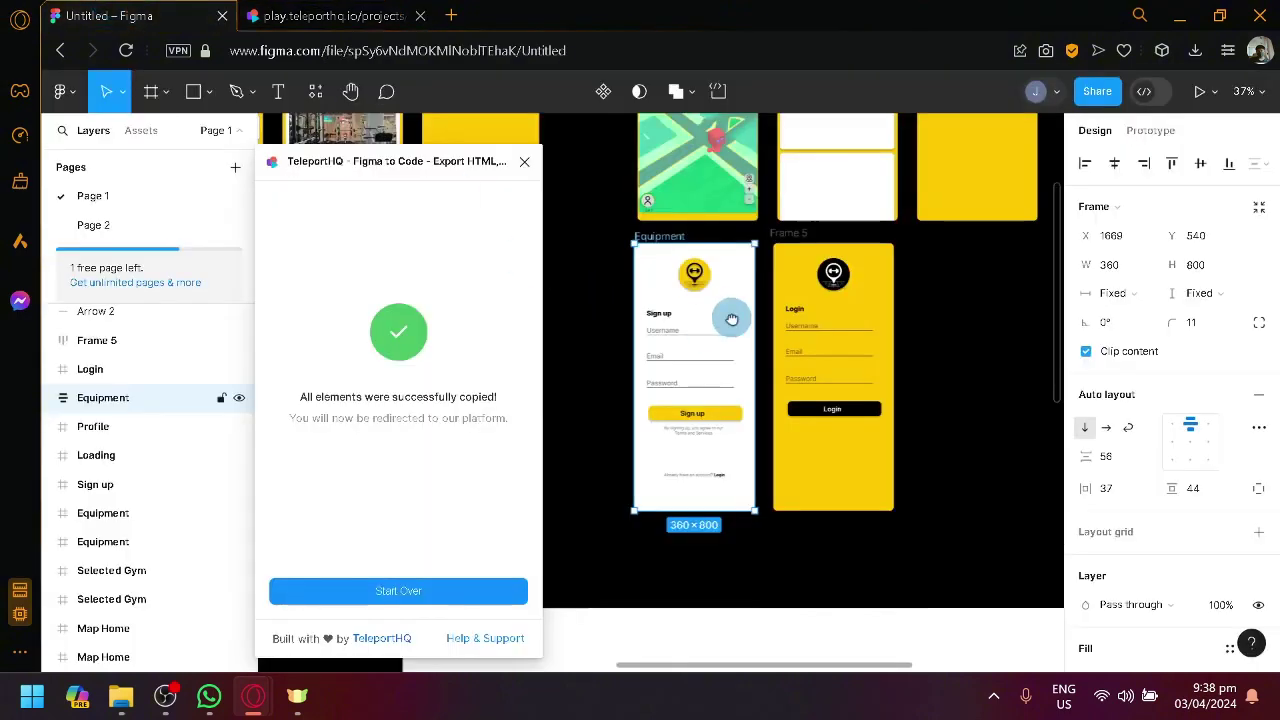
{"action": "scroll", "coordinate": [729, 314], "scroll_direction": "up", "scroll_amount": 3}
{"action": "left_click_drag", "start_coordinate": [885, 230], "coordinate": [777, 134]}
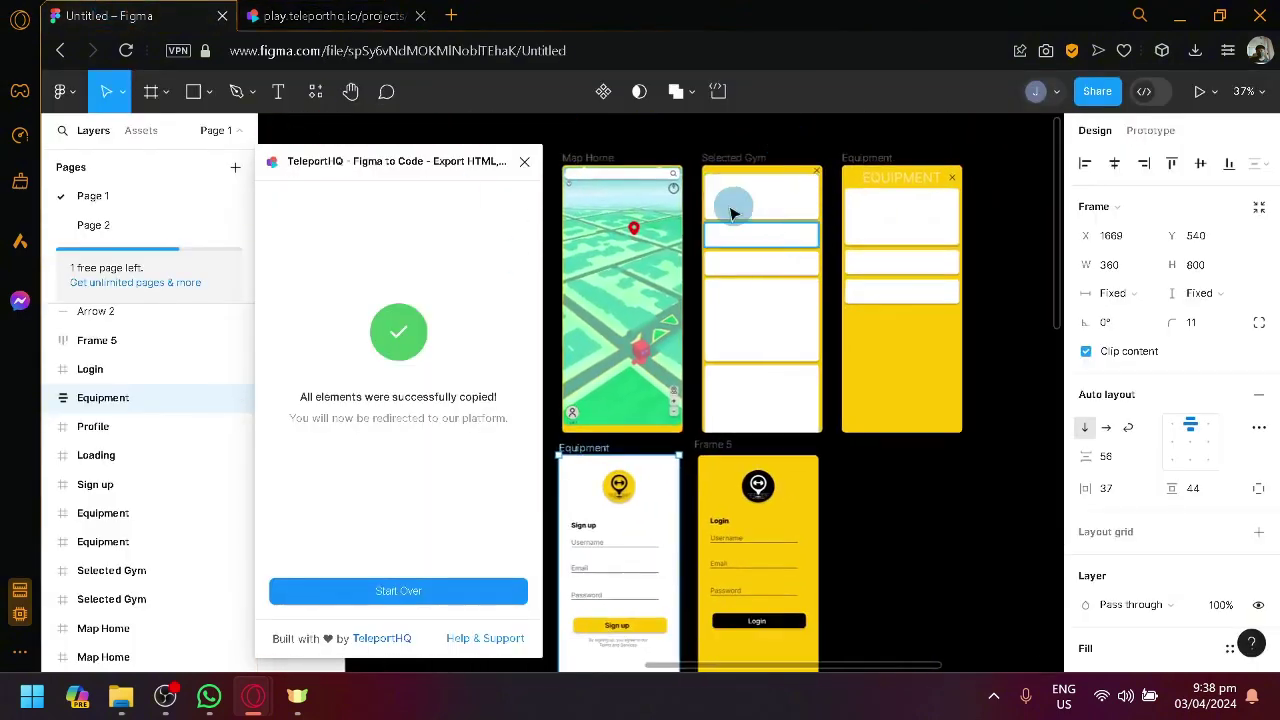
- Open the imported project and zoom out to see the whole 1200px Equipment page
{"action": "left_click", "coordinate": [336, 12]}
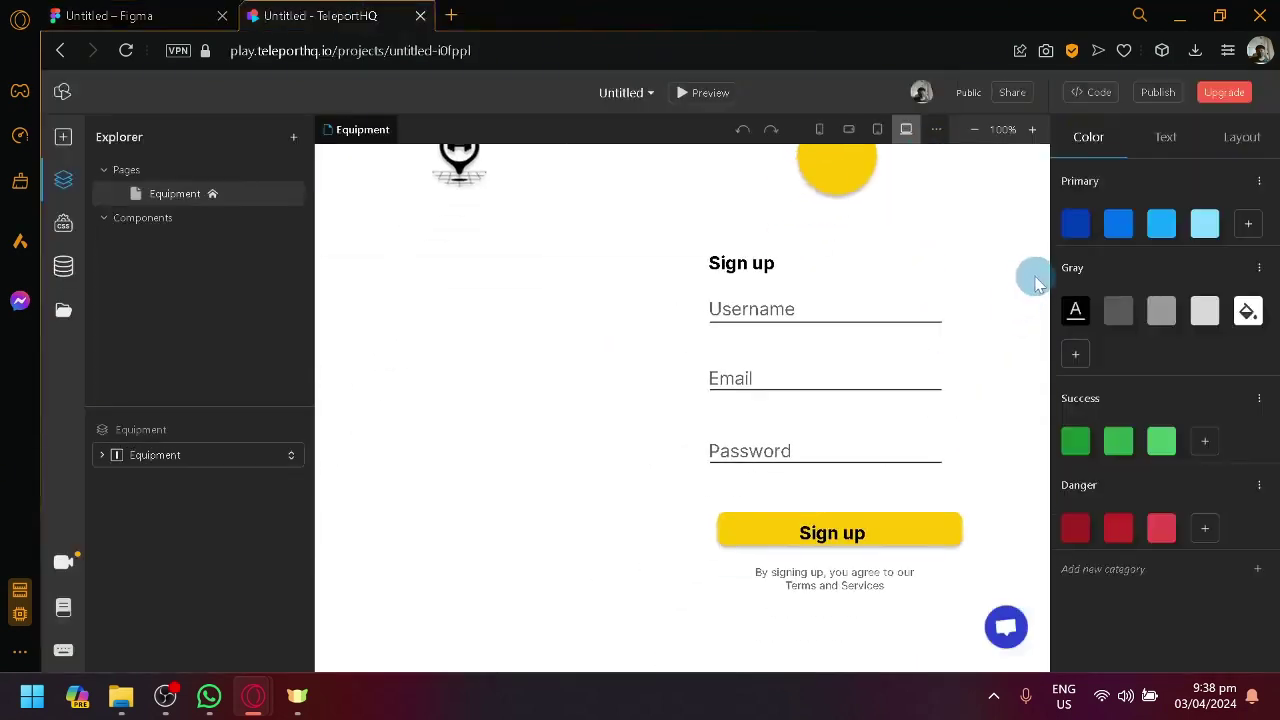
{"action": "scroll", "coordinate": [997, 320], "scroll_direction": "down", "scroll_amount": 3}
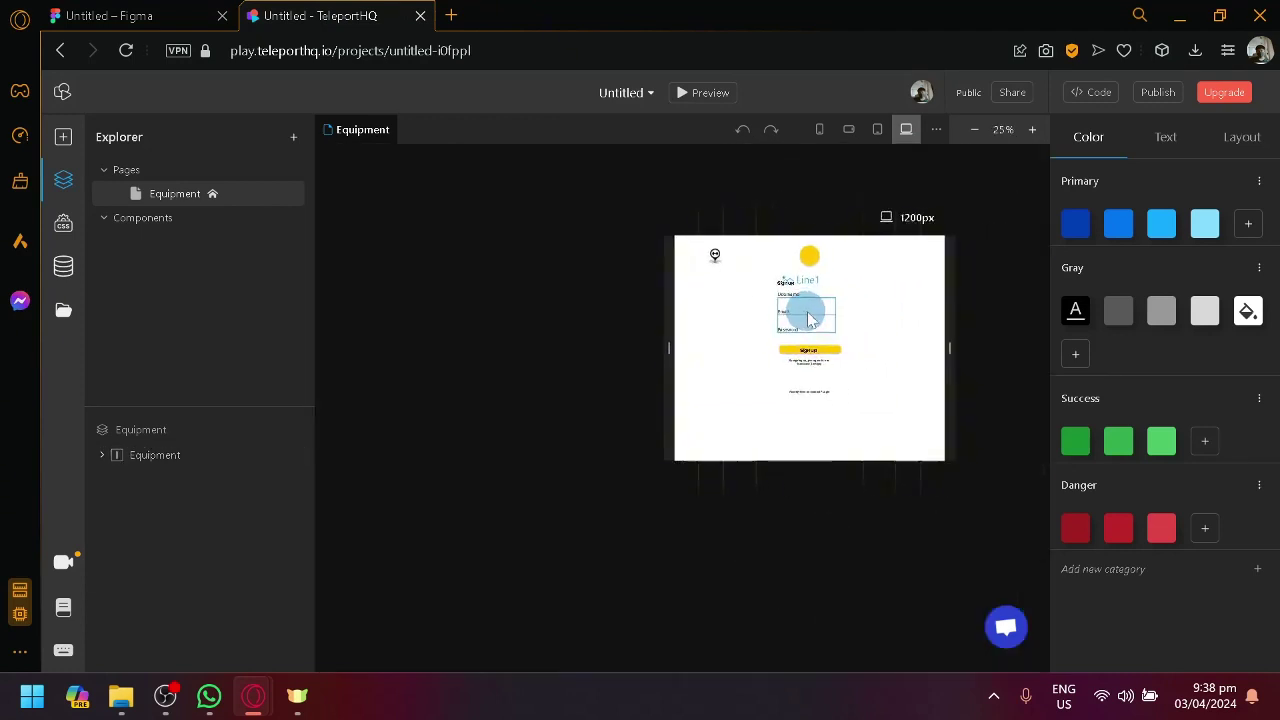
{"action": "scroll", "coordinate": [849, 340], "scroll_direction": "up", "scroll_amount": 2}
{"action": "scroll", "coordinate": [877, 363], "scroll_direction": "down", "scroll_amount": 1}
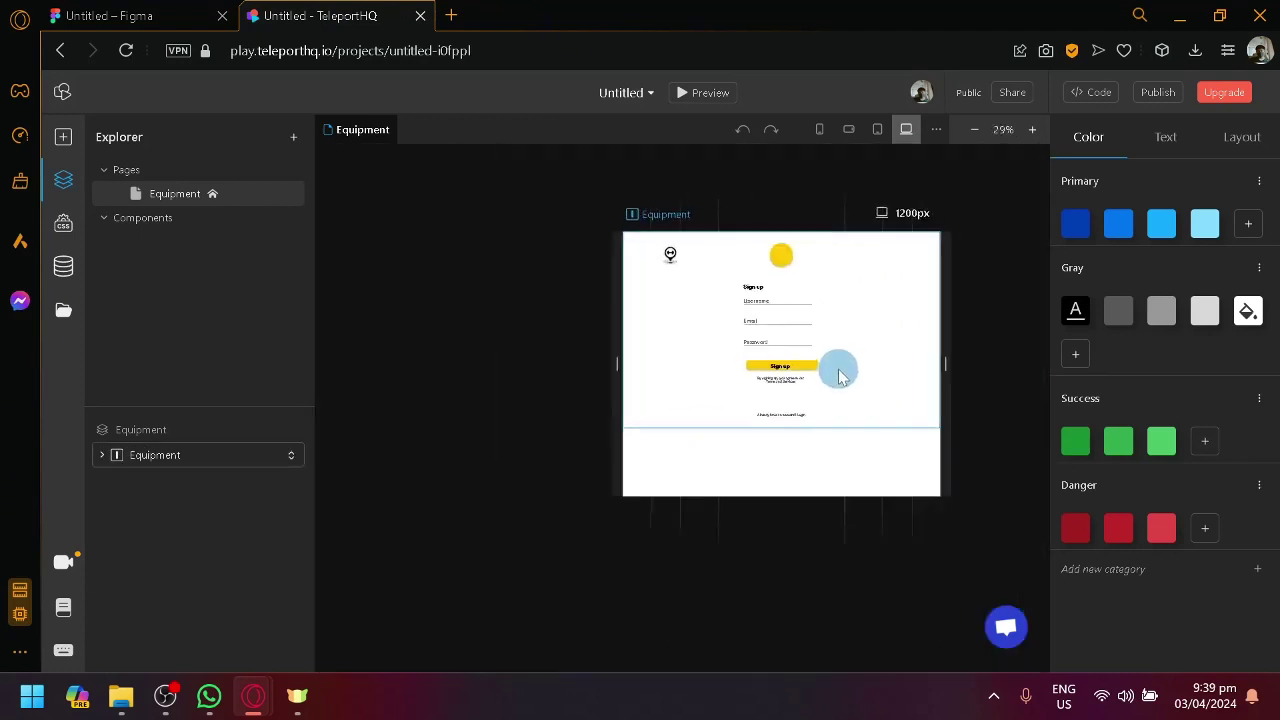
{"action": "scroll", "coordinate": [850, 362], "scroll_direction": "up", "scroll_amount": 4}
{"action": "scroll", "coordinate": [797, 403], "scroll_direction": "down", "scroll_amount": 3}
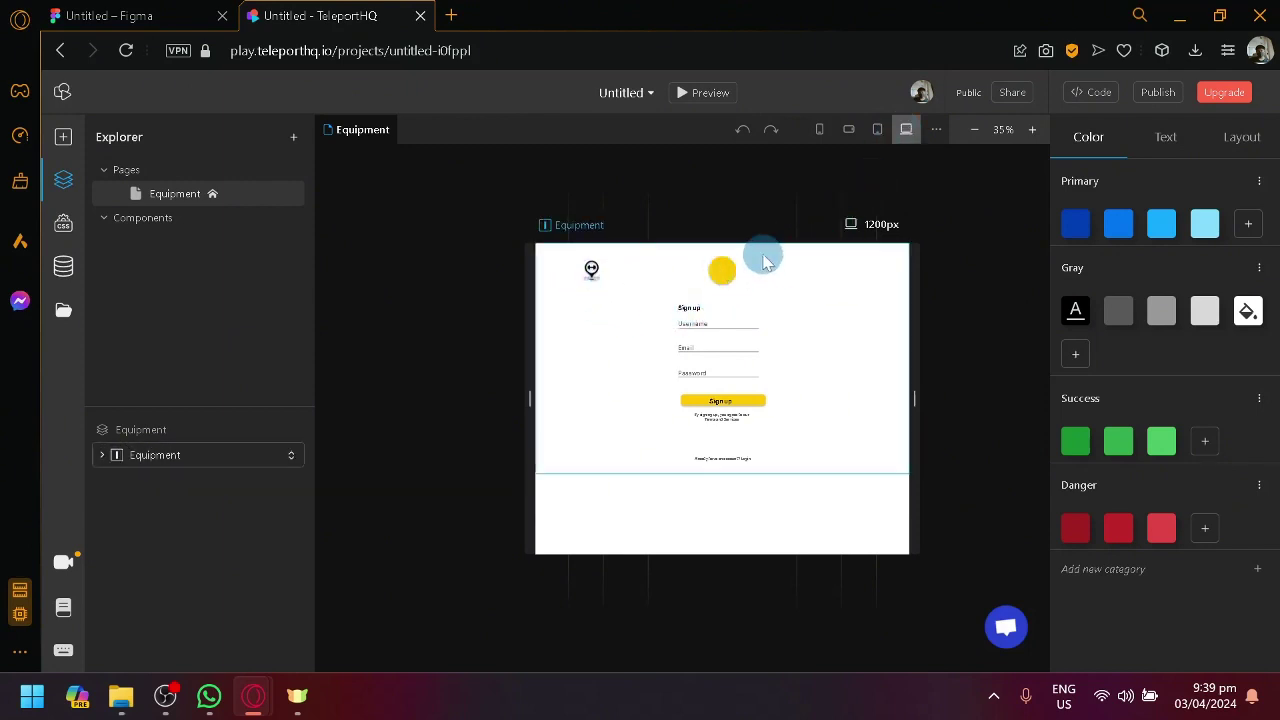
- Switch to the Mobile 479px layout and center the logo image on the yellow circle
{"action": "left_click", "coordinate": [822, 131]}
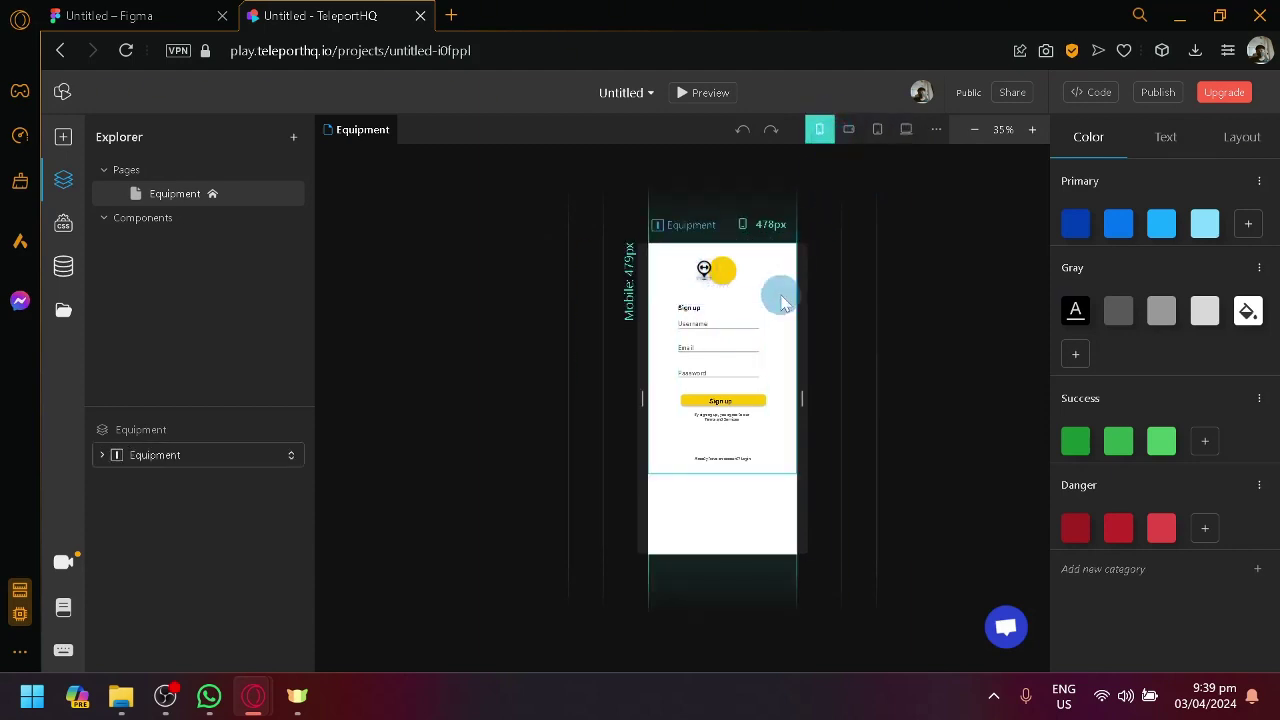
{"action": "scroll", "coordinate": [714, 260], "scroll_direction": "up", "scroll_amount": 5}
{"action": "left_click_drag", "start_coordinate": [678, 250], "coordinate": [710, 252]}
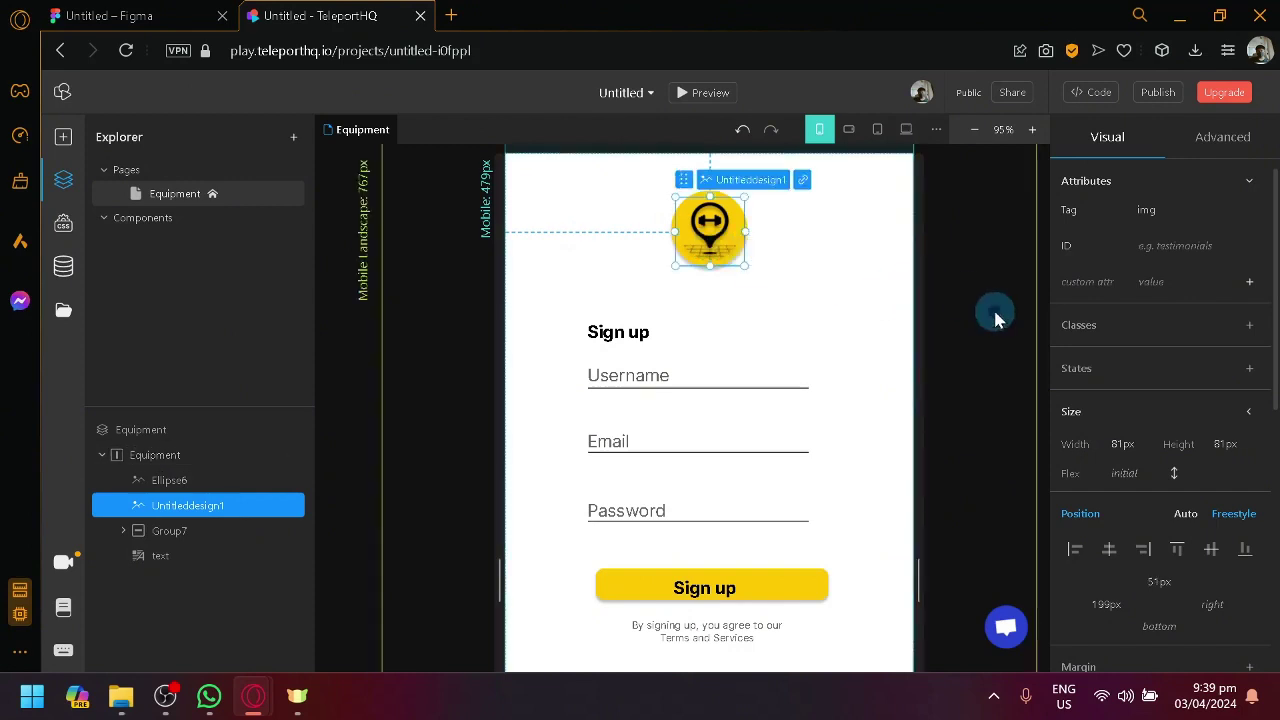
{"action": "left_click", "coordinate": [822, 130]}
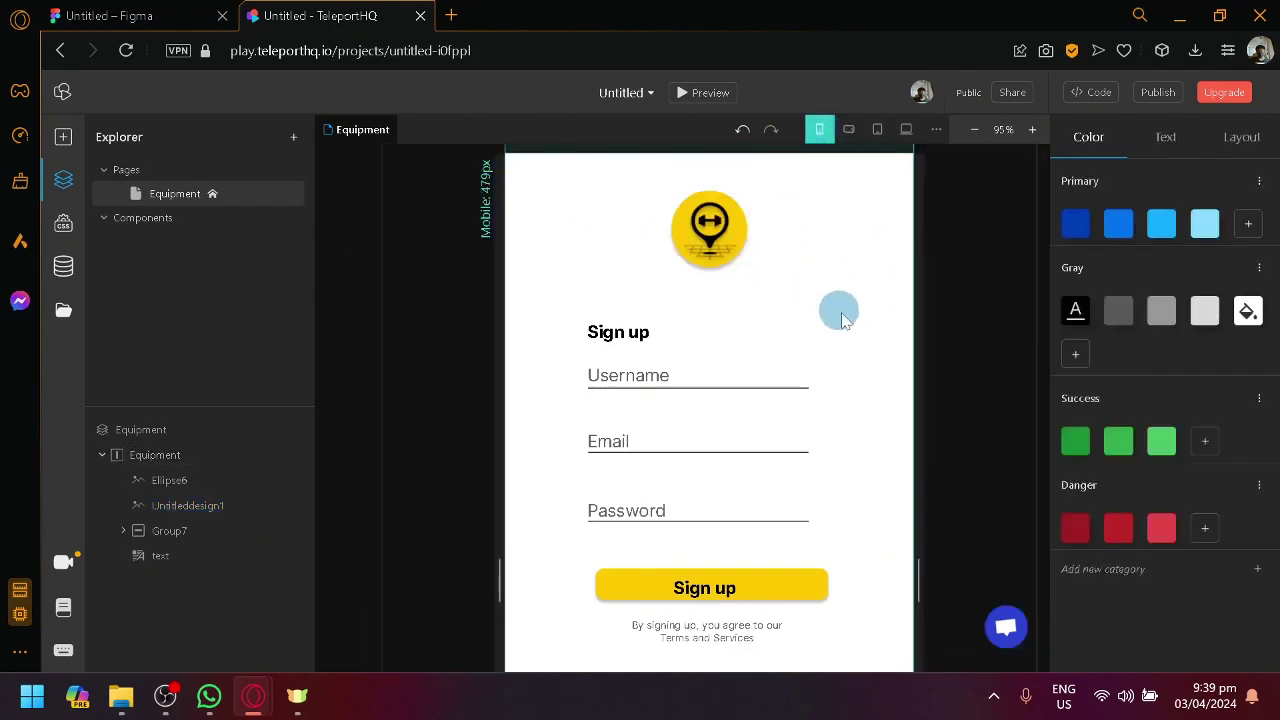
{"action": "scroll", "coordinate": [823, 294], "scroll_direction": "down", "scroll_amount": 3}
{"action": "scroll", "coordinate": [820, 423], "scroll_direction": "up", "scroll_amount": 3}
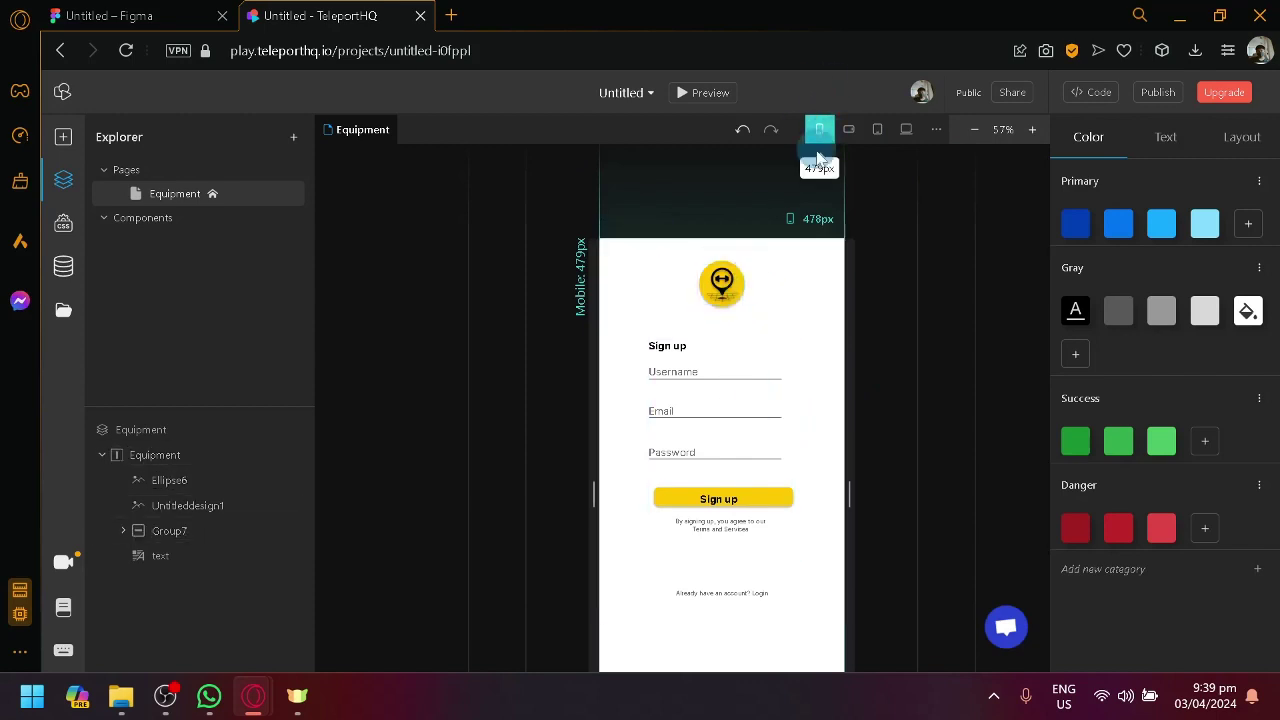
- In Figma, dismiss the TeleportHQ plugin's copy-success dialog and look over the Equipment sign-up frame
{"action": "left_click", "coordinate": [110, 15]}
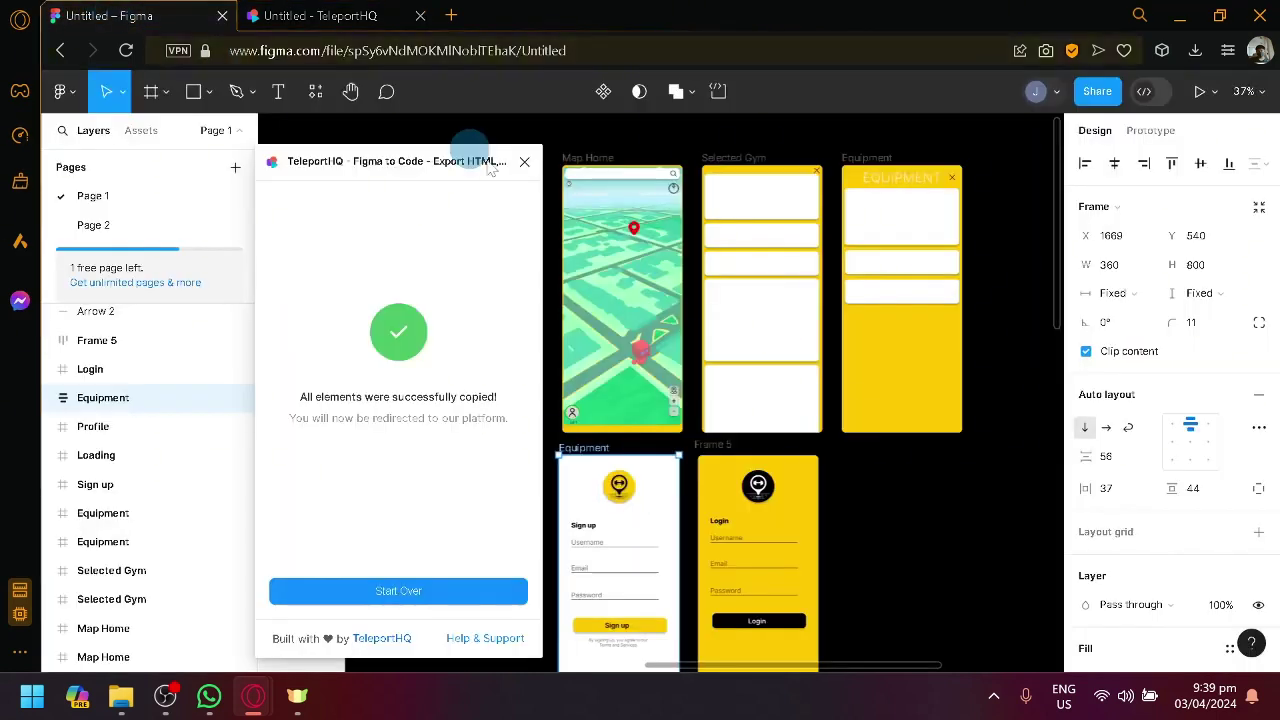
{"action": "left_click", "coordinate": [655, 508]}
{"action": "left_click", "coordinate": [524, 161]}
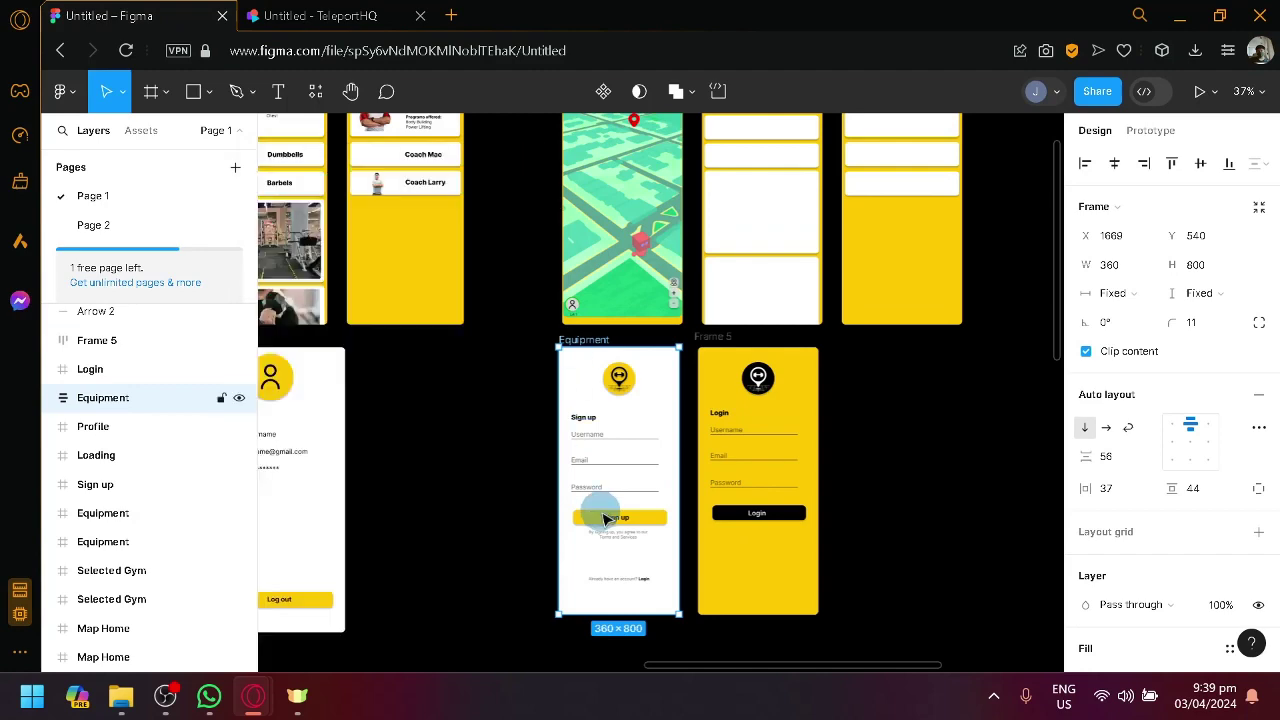
{"action": "scroll", "coordinate": [603, 521], "scroll_direction": "up", "scroll_amount": 5}
{"action": "scroll", "coordinate": [603, 521], "scroll_direction": "down", "scroll_amount": 5}
{"action": "scroll", "coordinate": [623, 523], "scroll_direction": "down", "scroll_amount": 3}
{"action": "scroll", "coordinate": [723, 443], "scroll_direction": "up", "scroll_amount": 3}
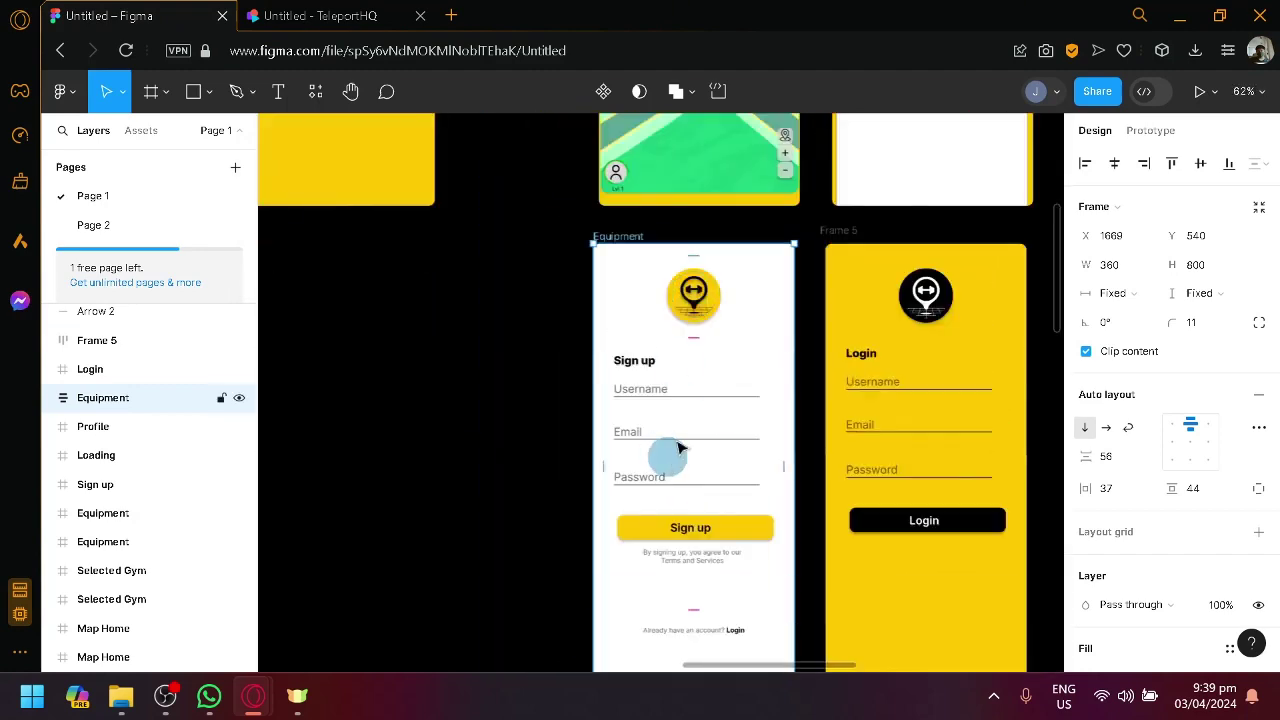
{"action": "scroll", "coordinate": [666, 451], "scroll_direction": "down", "scroll_amount": 3}
- Return to the TeleportHQ project showing the 479px mobile sign-up page
{"action": "left_click", "coordinate": [371, 12]}
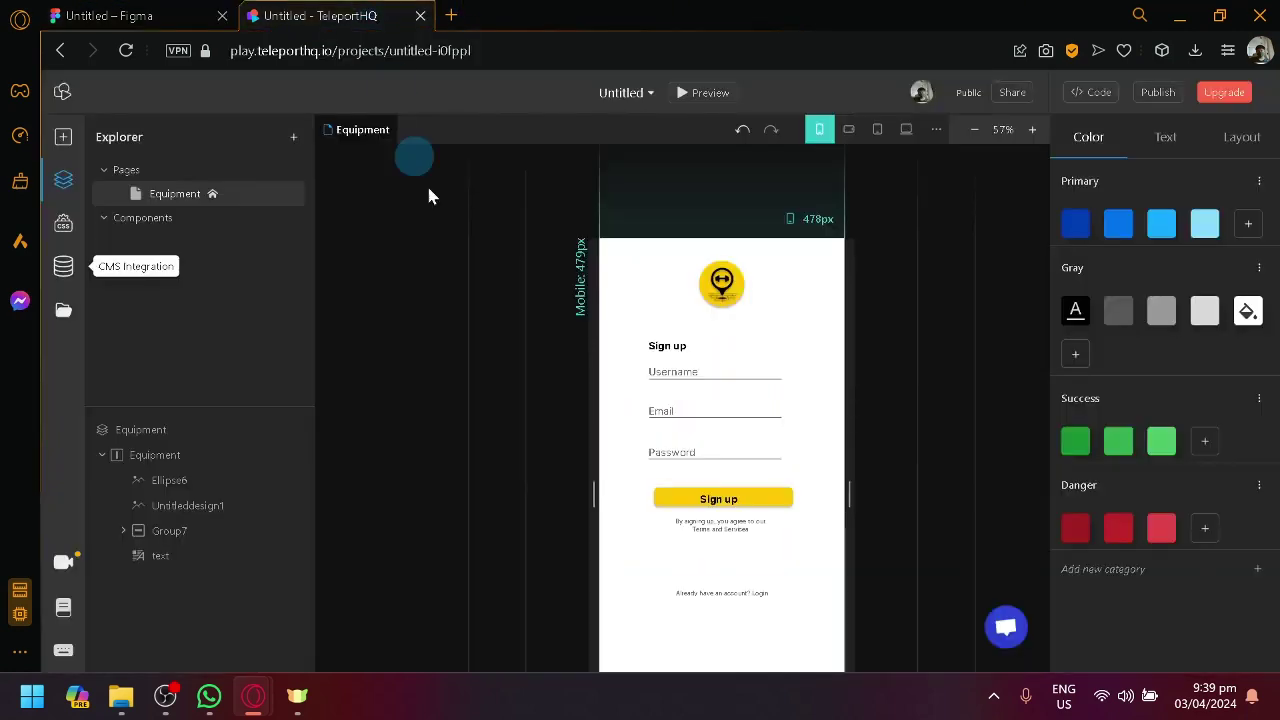
{"action": "scroll", "coordinate": [786, 443], "scroll_direction": "down", "scroll_amount": 2}
{"action": "scroll", "coordinate": [786, 423], "scroll_direction": "up", "scroll_amount": 2}
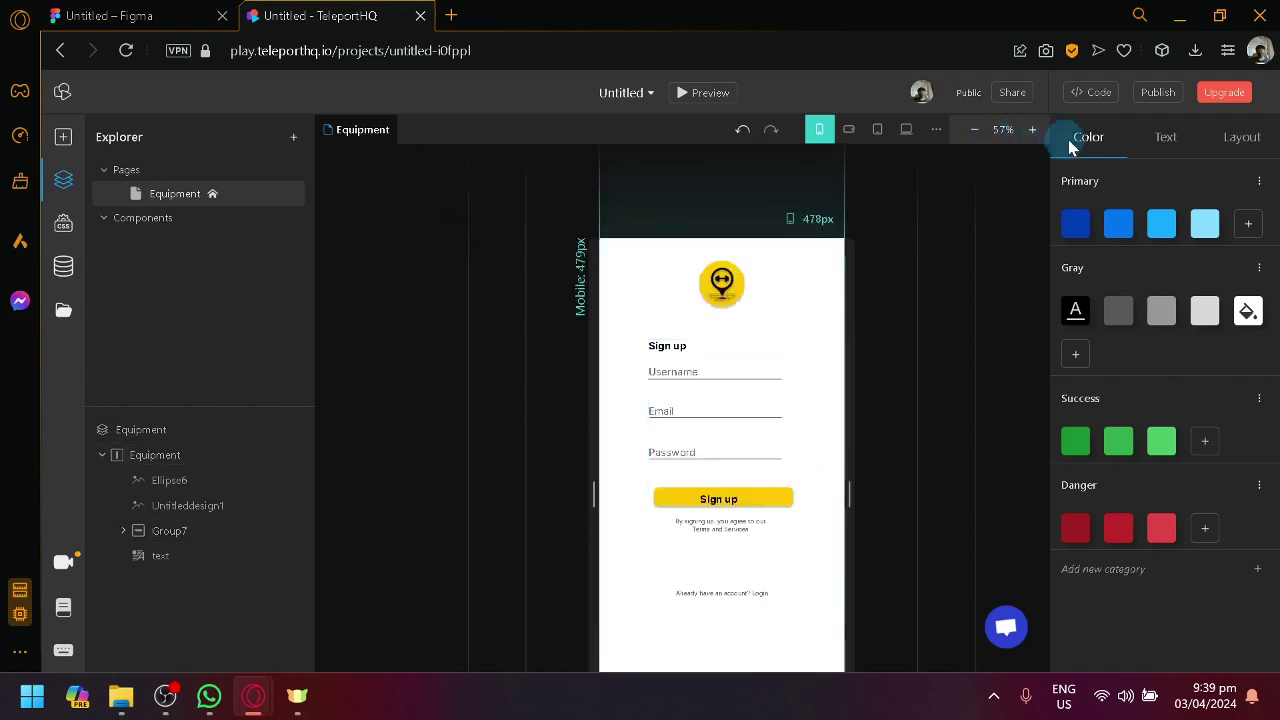
{"action": "left_click", "coordinate": [1098, 96]}
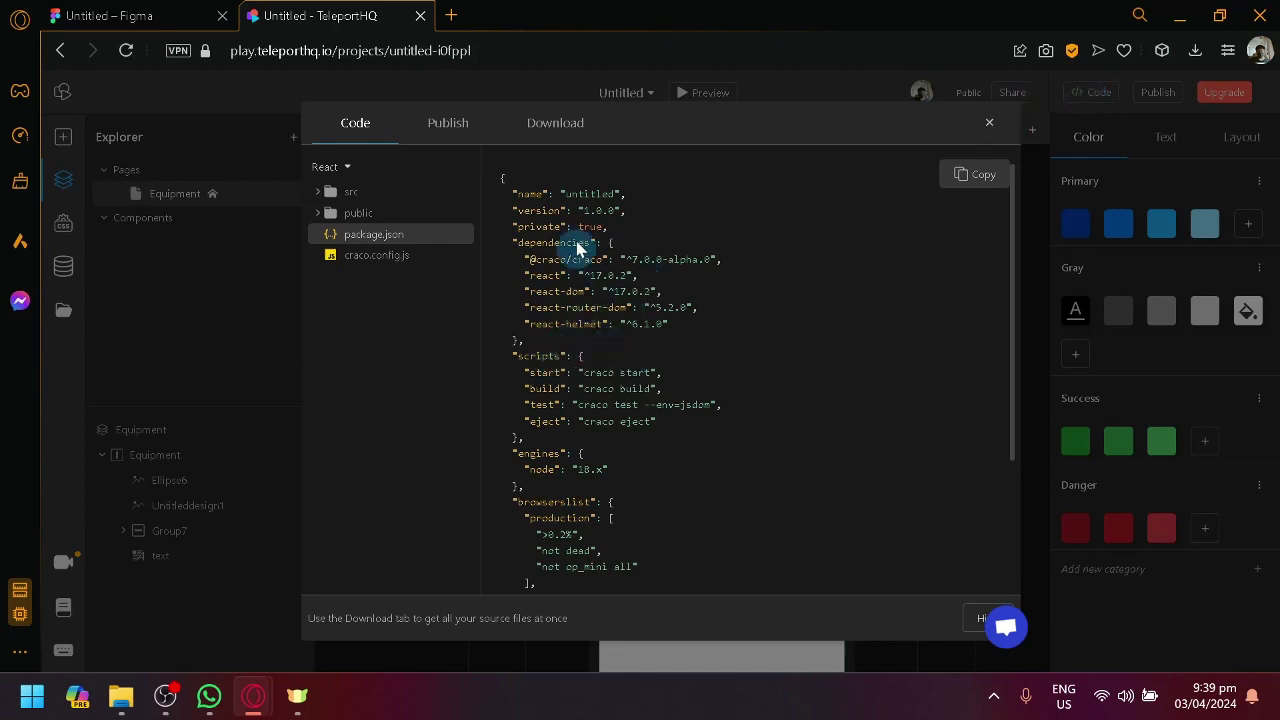
{"action": "scroll", "coordinate": [686, 329], "scroll_direction": "down", "scroll_amount": 3}
{"action": "scroll", "coordinate": [737, 375], "scroll_direction": "up", "scroll_amount": 3}
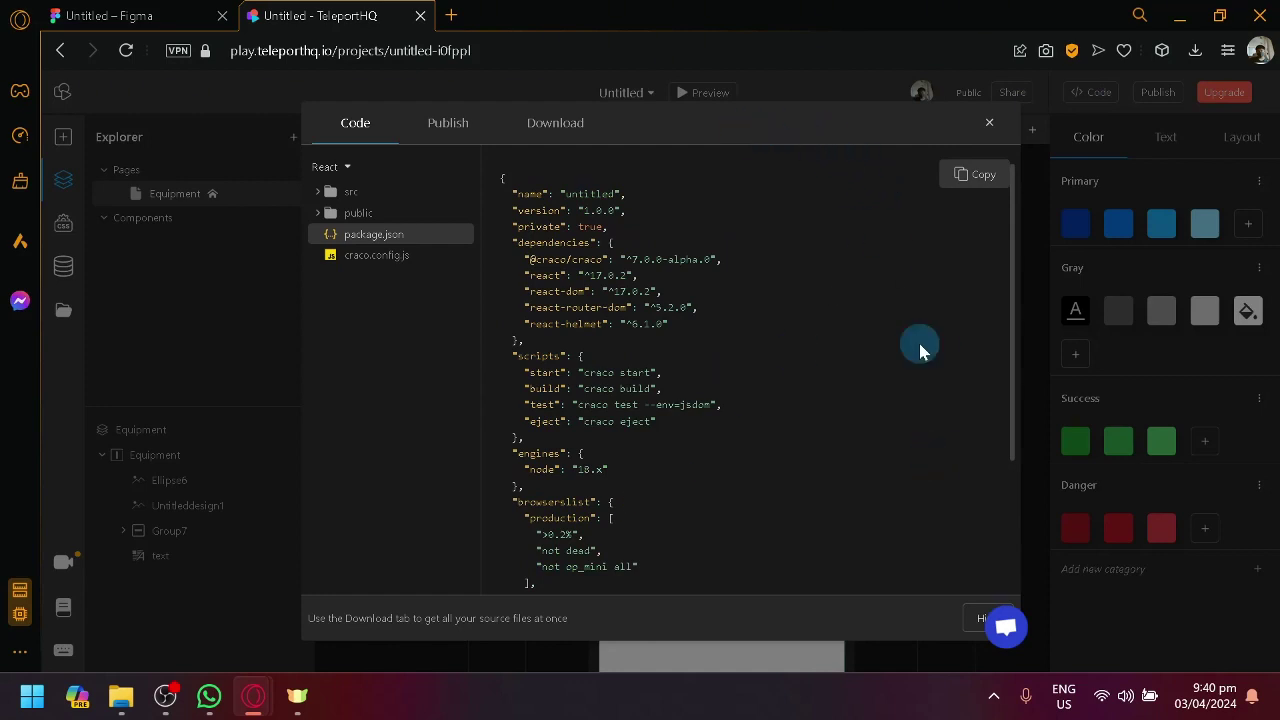
{"action": "left_click", "coordinate": [989, 122]}
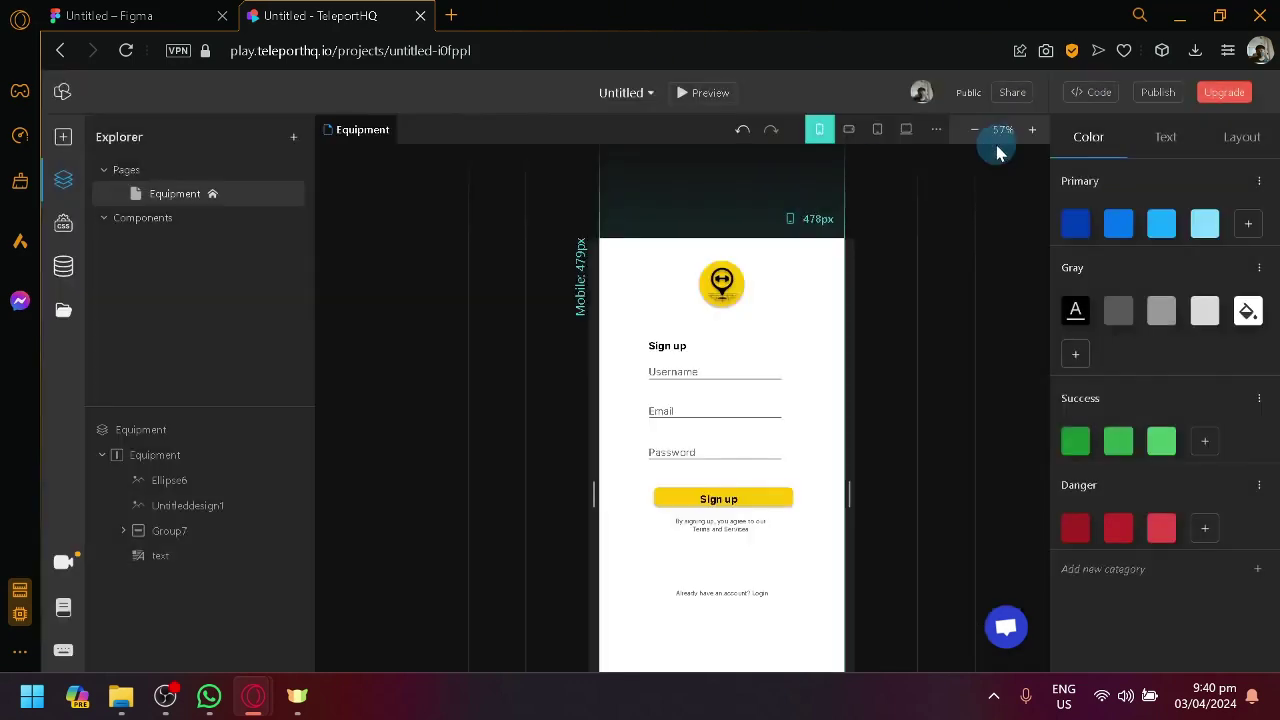
- Show the Layout spacing tokens down to Radius, then the CSS Classes list (.button, .input, .list)
{"action": "left_click", "coordinate": [1260, 150]}
{"action": "scroll", "coordinate": [1205, 450], "scroll_direction": "down", "scroll_amount": 4}
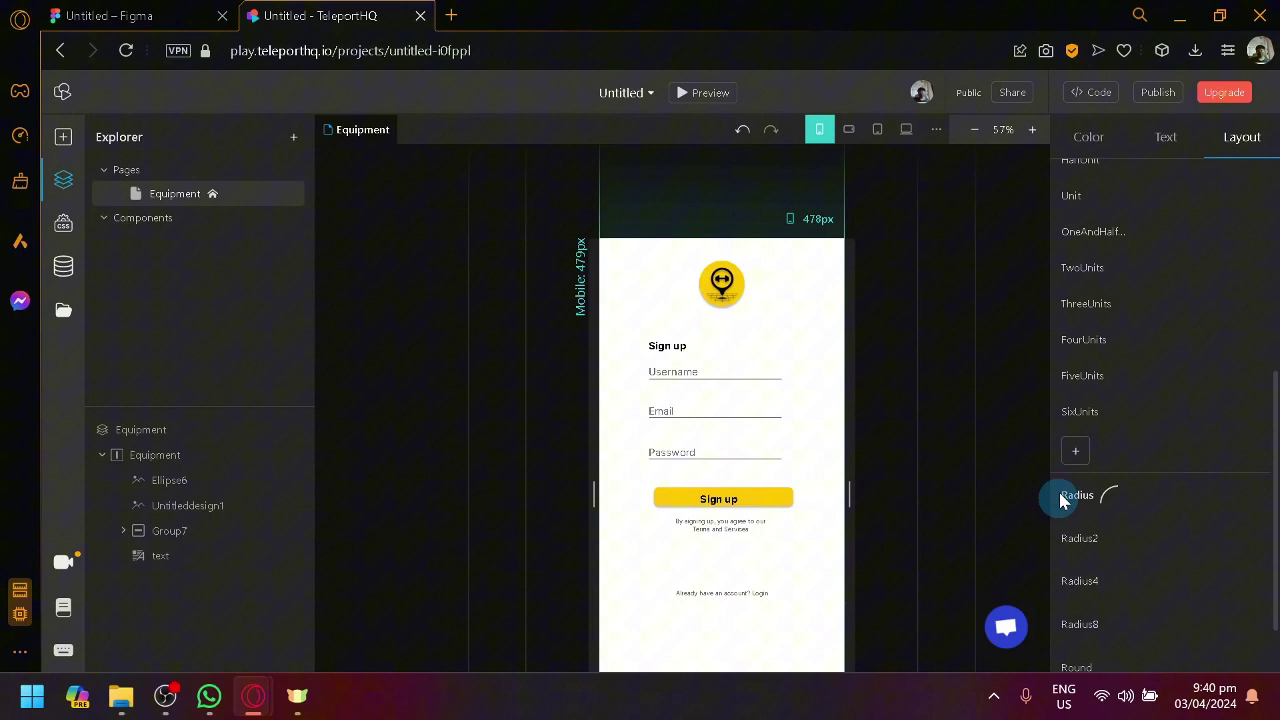
{"action": "scroll", "coordinate": [840, 385], "scroll_direction": "down", "scroll_amount": 3}
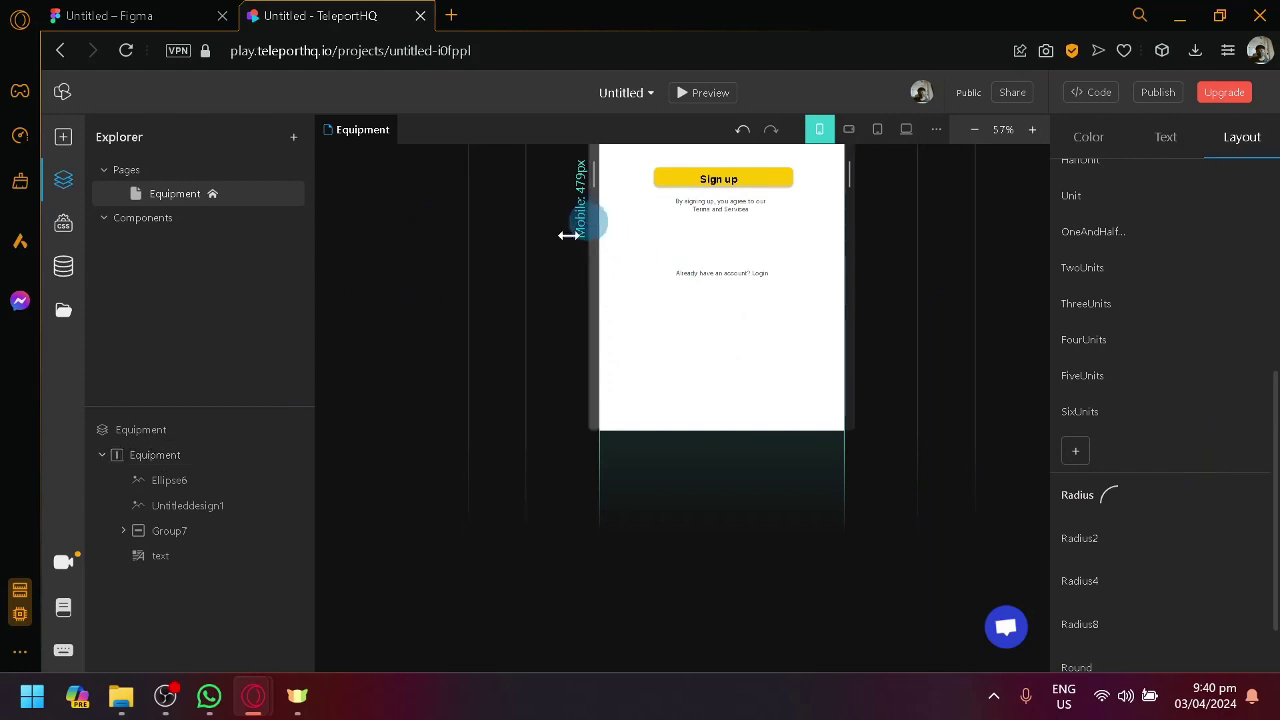
{"action": "left_click", "coordinate": [67, 234]}
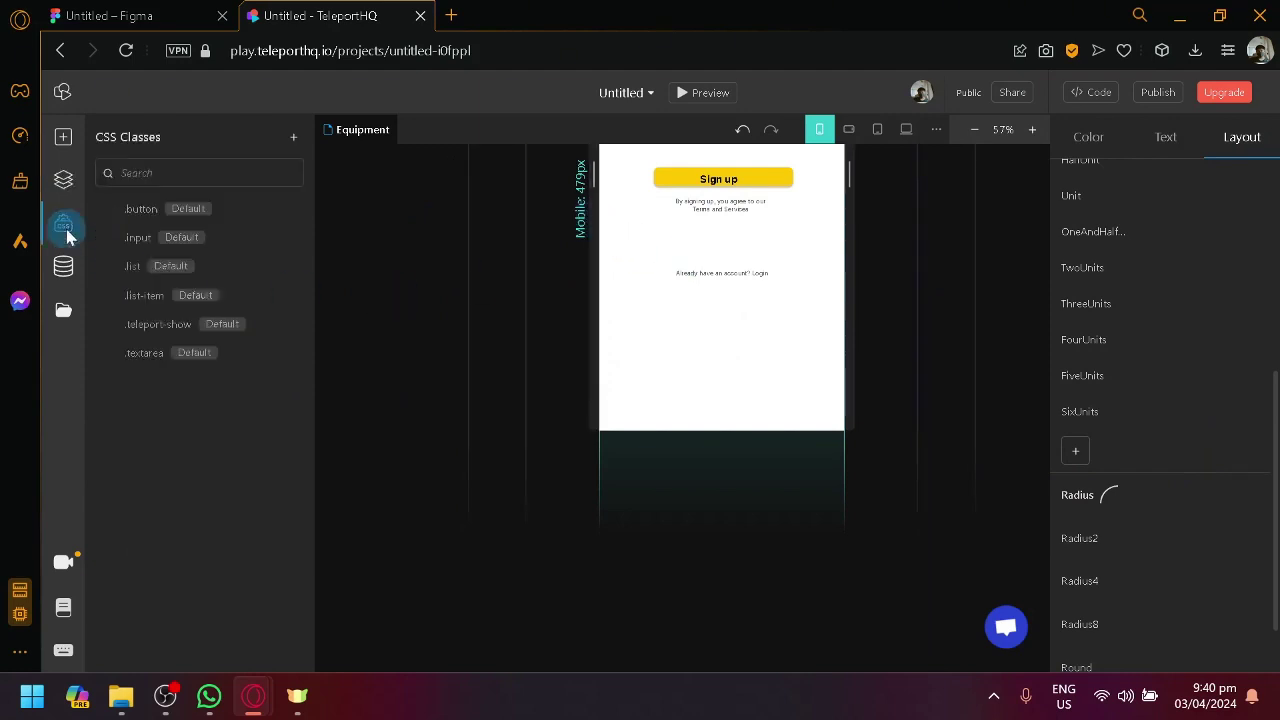
{"action": "scroll", "coordinate": [806, 266], "scroll_direction": "up", "scroll_amount": 3}
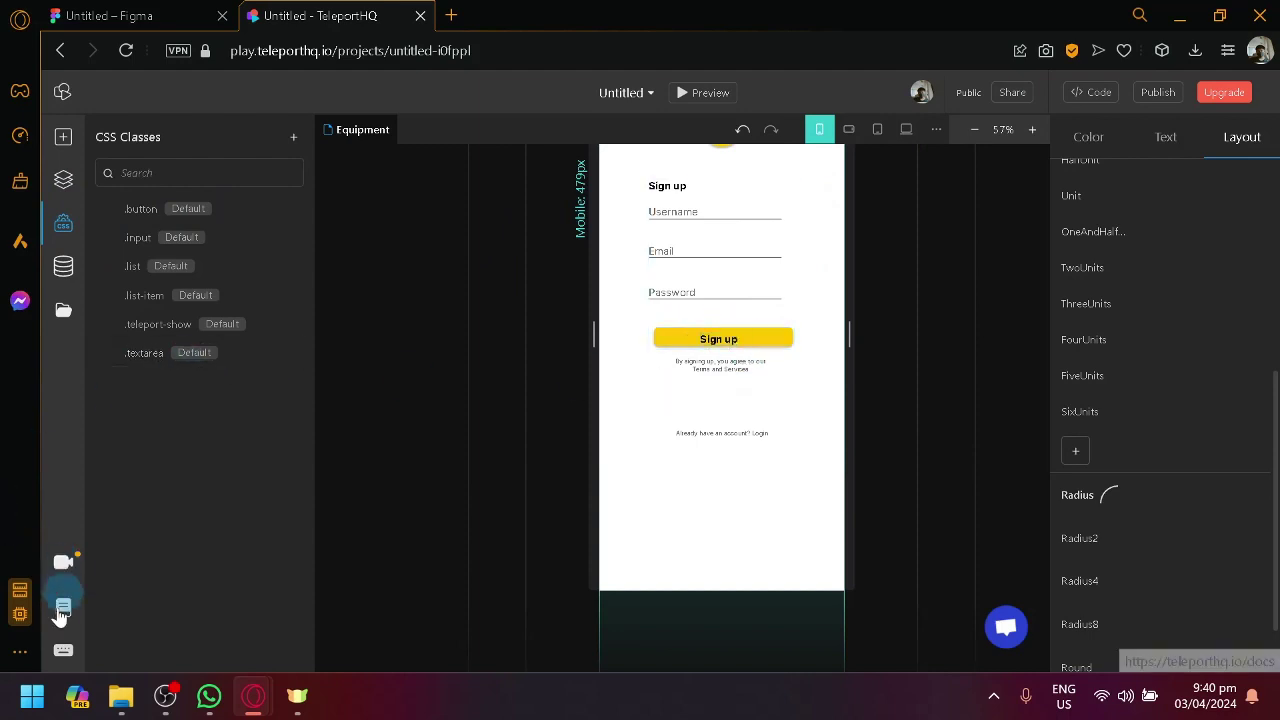
- Open the generated React code and view src/style.css
{"action": "left_click", "coordinate": [1090, 99]}
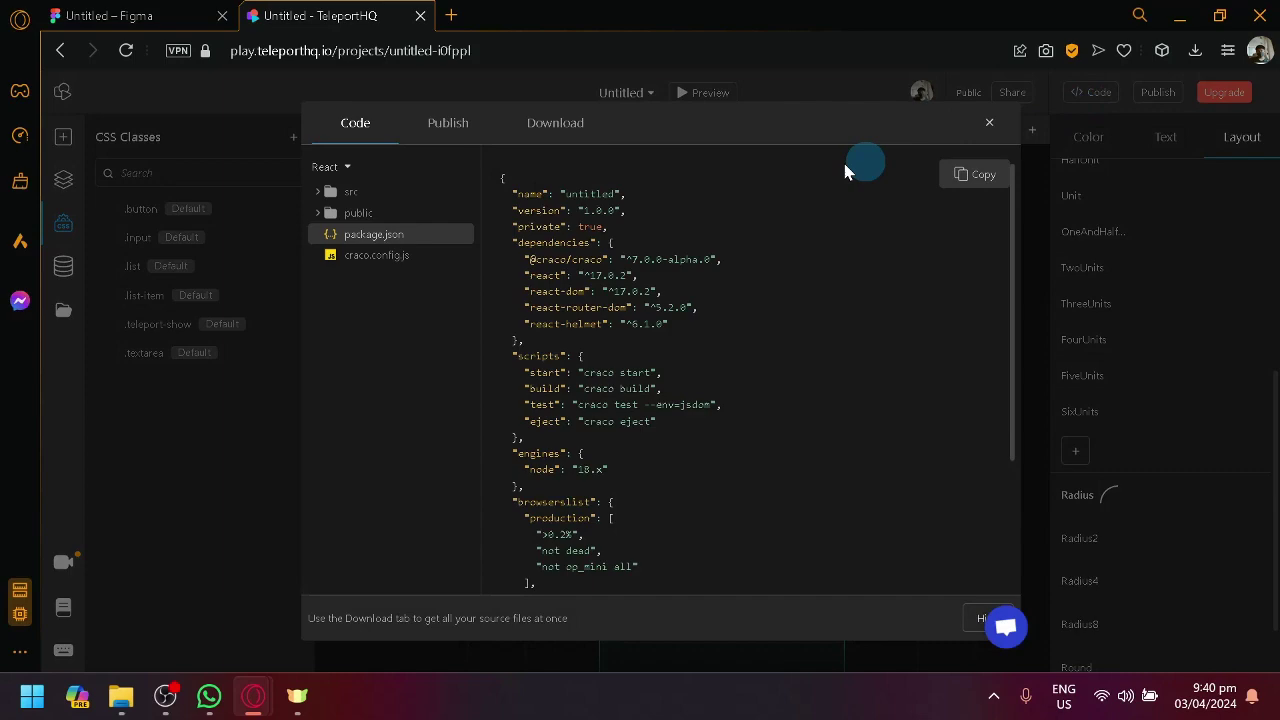
{"action": "left_click", "coordinate": [319, 194]}
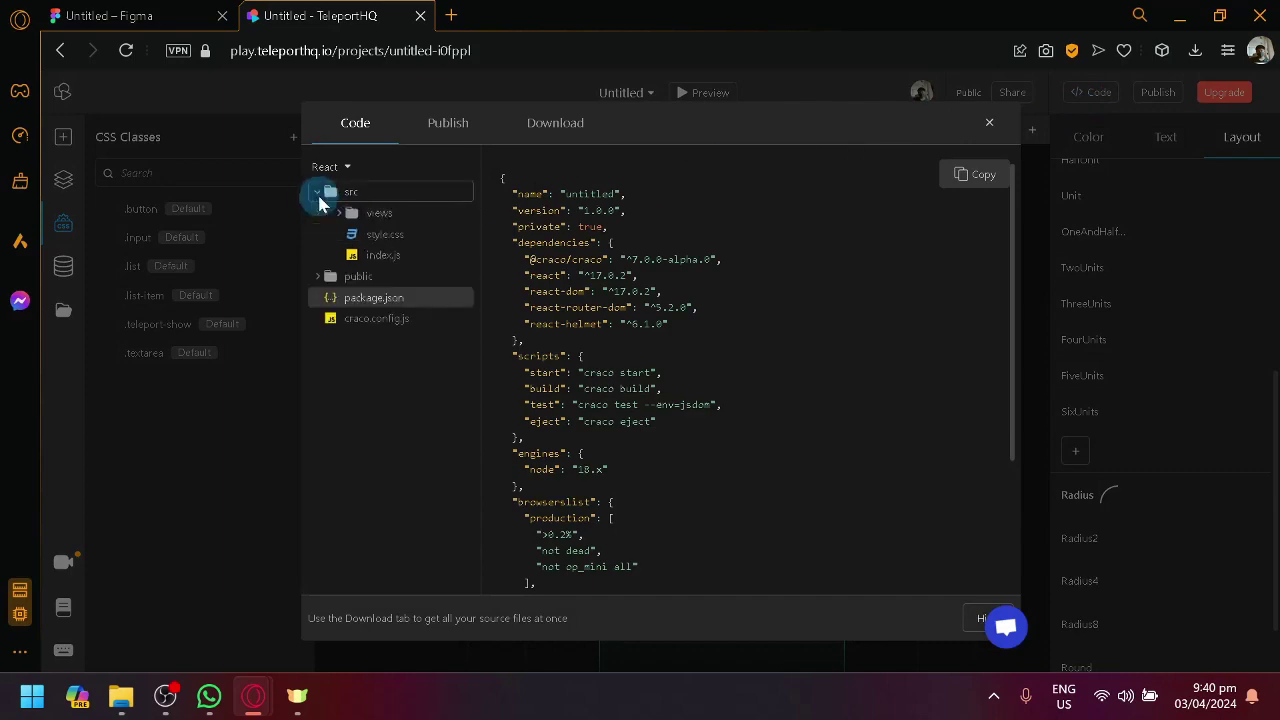
{"action": "left_click", "coordinate": [376, 234]}
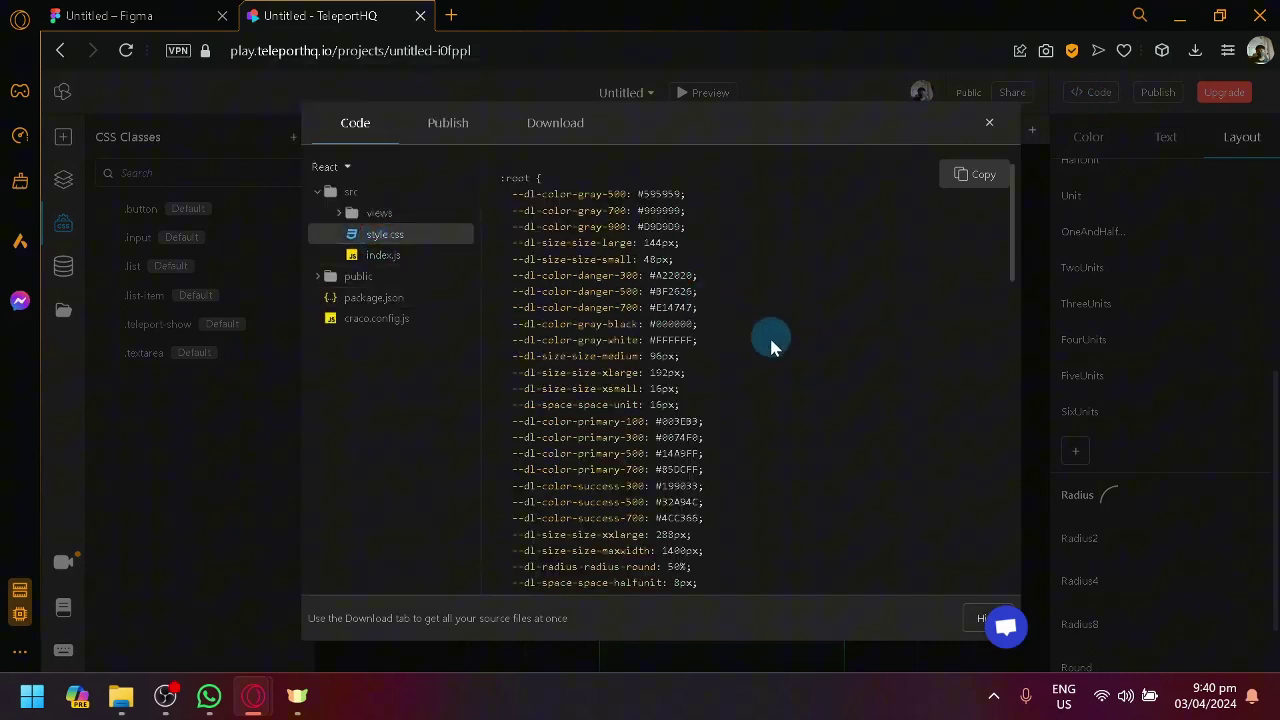
{"action": "scroll", "coordinate": [771, 345], "scroll_direction": "down", "scroll_amount": 15}
{"action": "scroll", "coordinate": [674, 363], "scroll_direction": "up", "scroll_amount": 10}
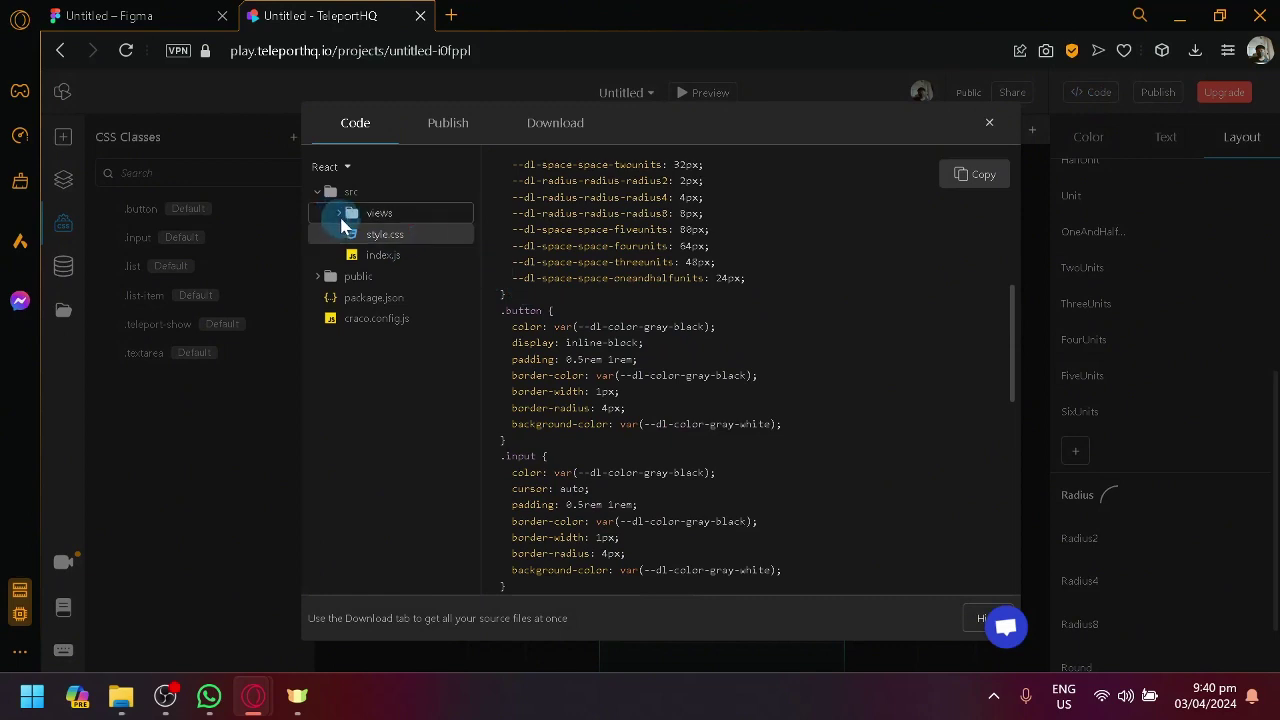
- Expand the views and public folders and open public/index.html with its 'exported project' title
{"action": "left_click", "coordinate": [341, 218]}
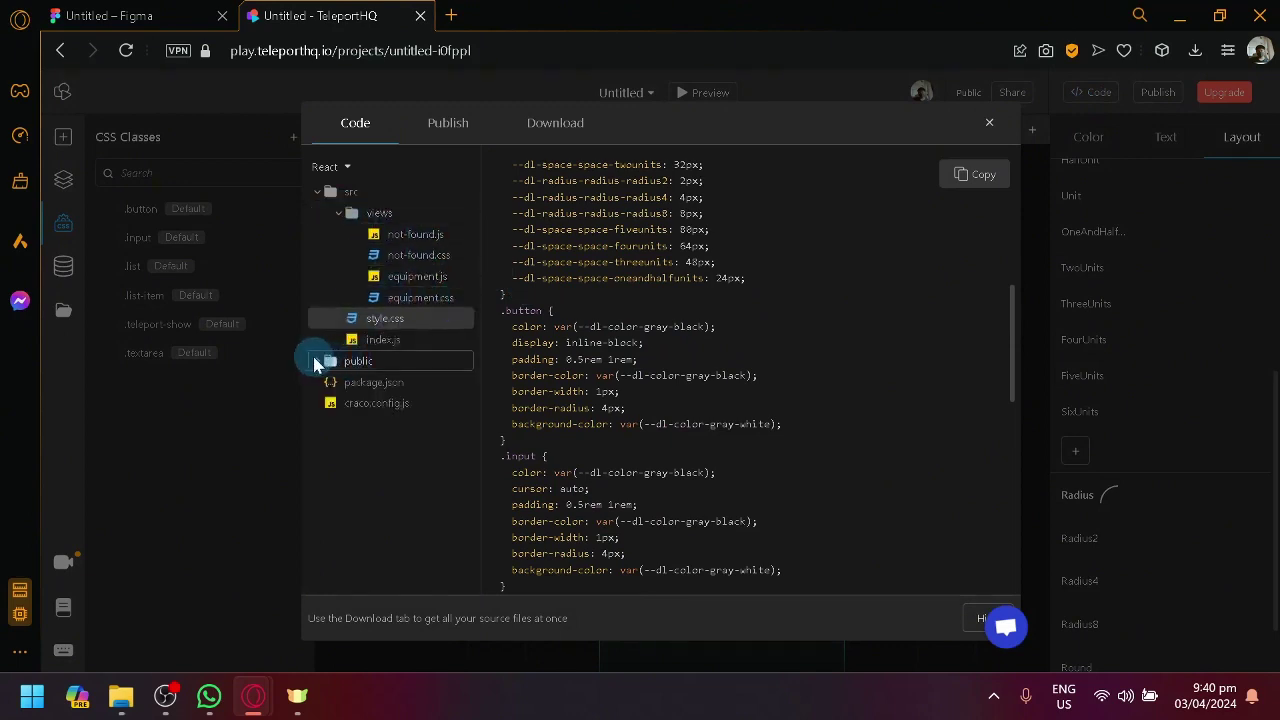
{"action": "left_click", "coordinate": [314, 363]}
{"action": "double_click", "coordinate": [366, 403]}
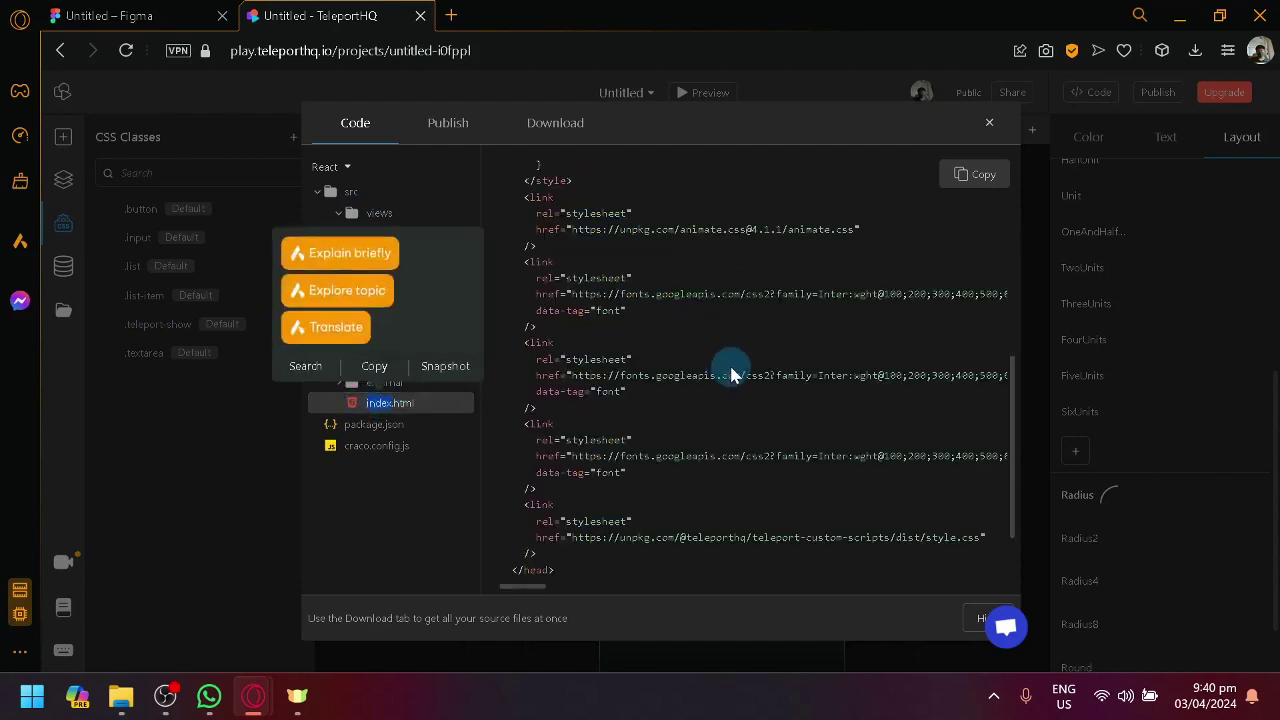
{"action": "scroll", "coordinate": [731, 374], "scroll_direction": "up", "scroll_amount": 10}
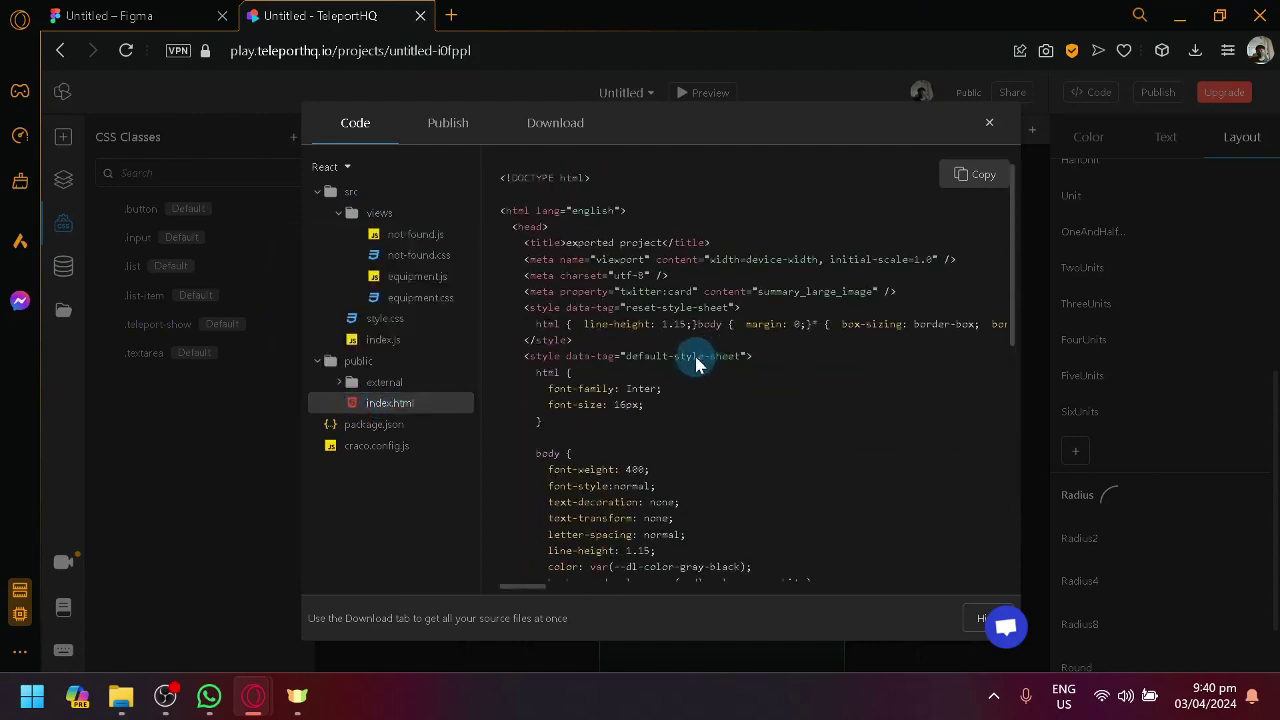
{"action": "scroll", "coordinate": [699, 335], "scroll_direction": "down", "scroll_amount": 10}
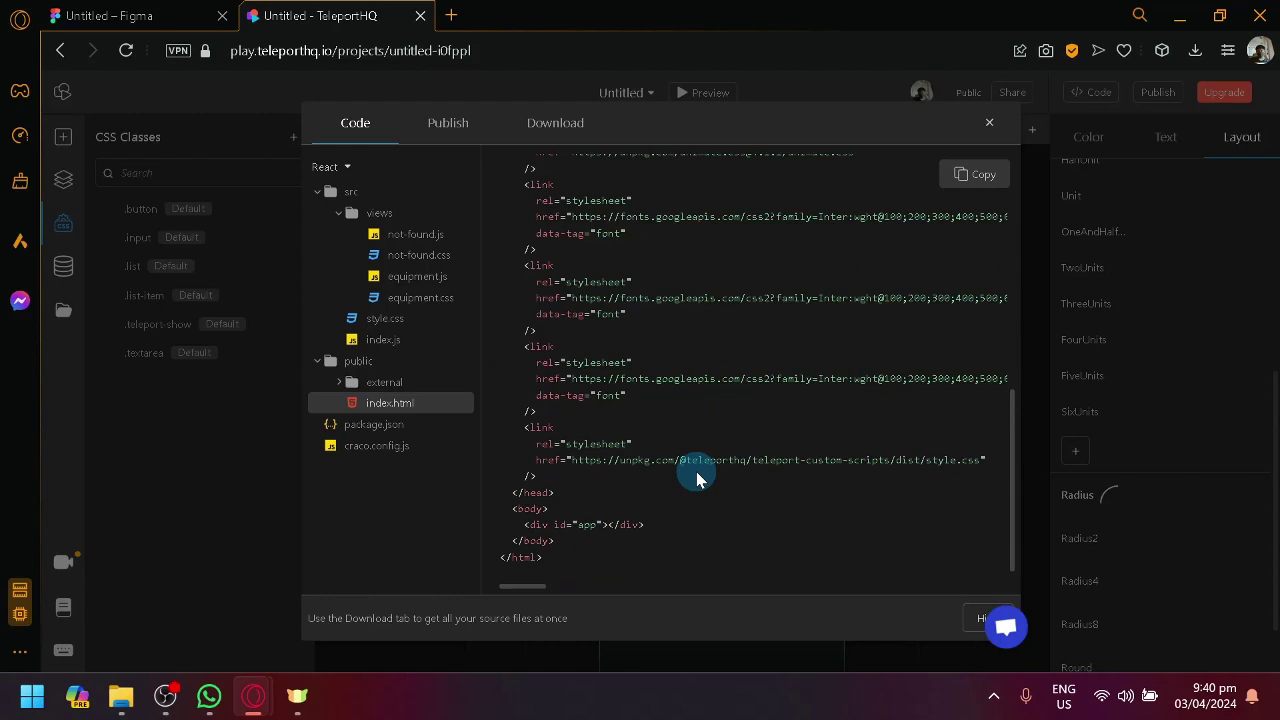
{"action": "scroll", "coordinate": [740, 420], "scroll_direction": "up", "scroll_amount": 10}
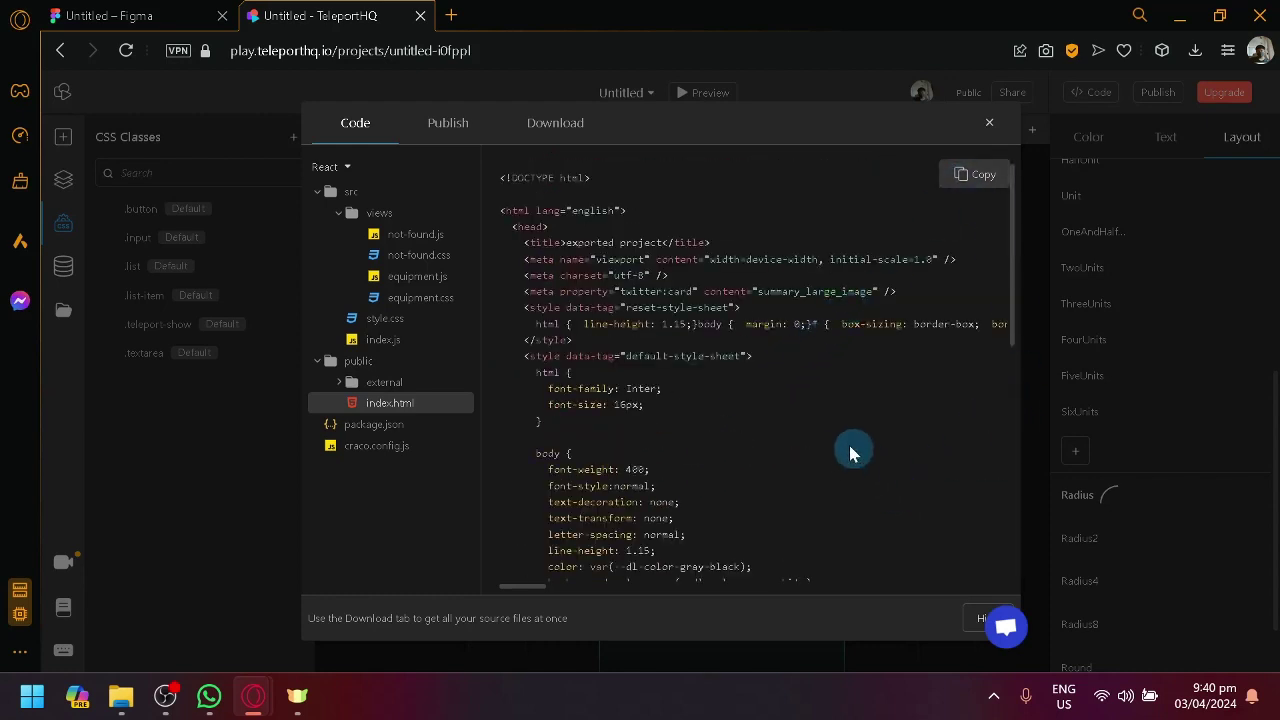
- Show the Download options: React, Next, Vue, Nuxt, Angular, HTML or UIDL via CodeSandbox, GitHub, ZIP
{"action": "left_click", "coordinate": [545, 125]}
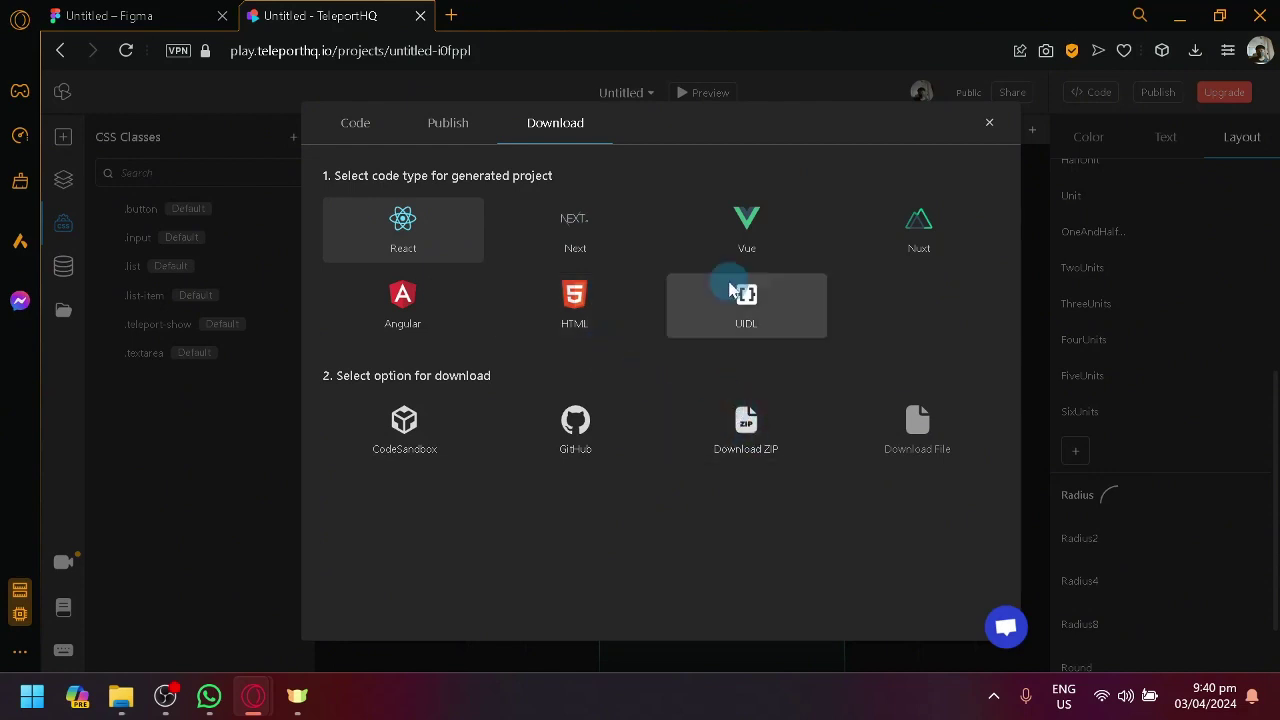
- Close the Code/Download window, returning to the 479px mobile Equipment sign-up page
{"action": "left_click", "coordinate": [990, 123]}
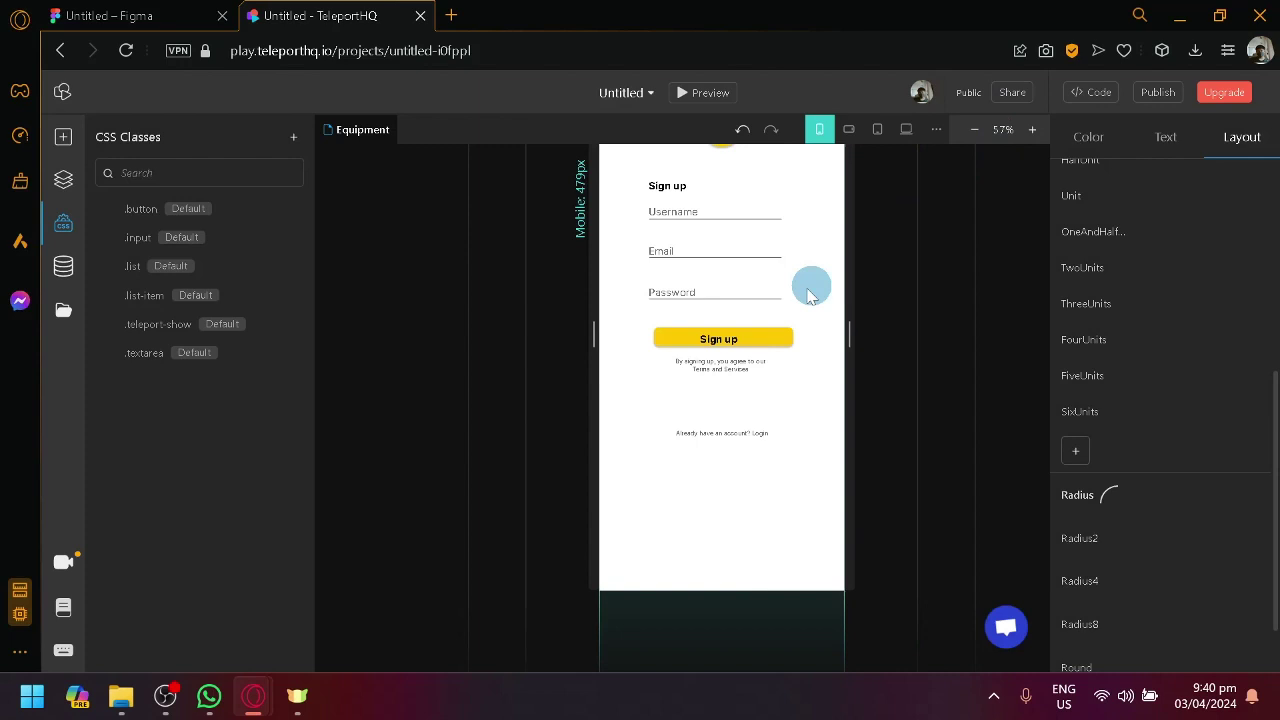
{"action": "scroll", "coordinate": [780, 423], "scroll_direction": "down", "scroll_amount": 3}
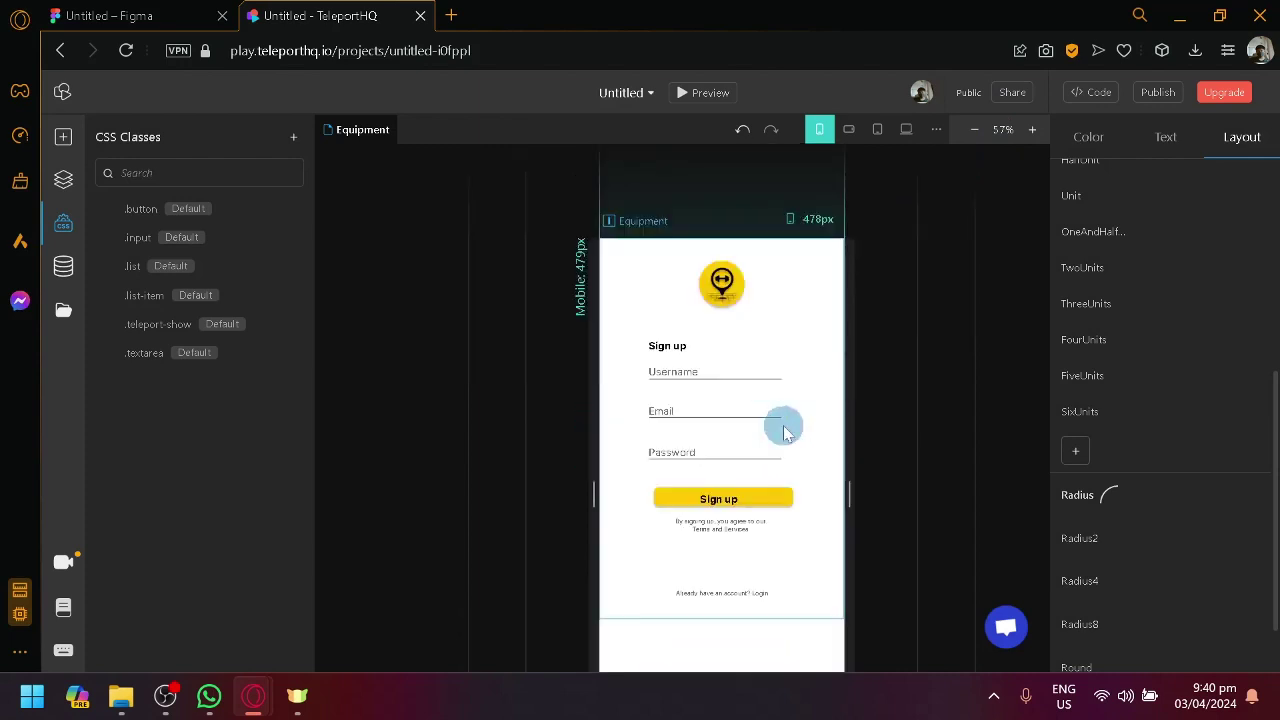